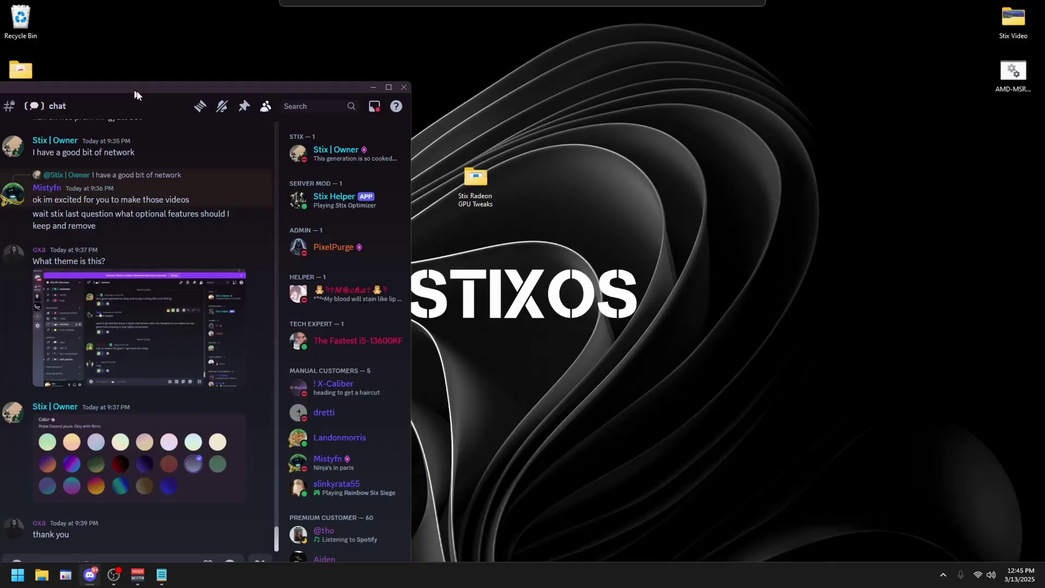
# - Center the Discord window, check the free-tweaks channel's messages, then move the window aside
pyautogui.moveTo(135, 95); pyautogui.dragTo(390, 62)
pyautogui.scroll(-5, 216, 326)
pyautogui.scroll(-3, 216, 337)
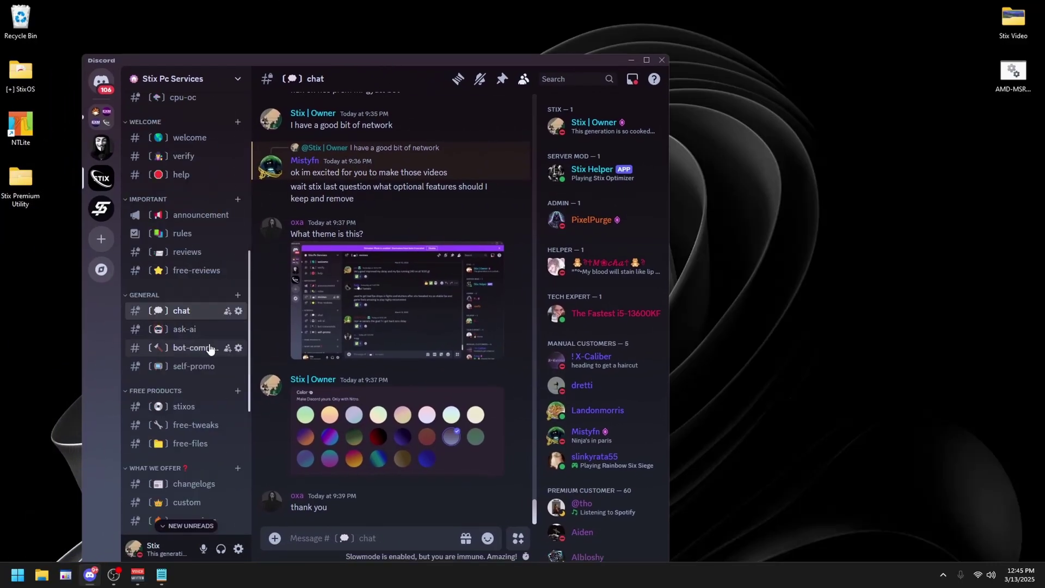
pyautogui.click(229, 370)
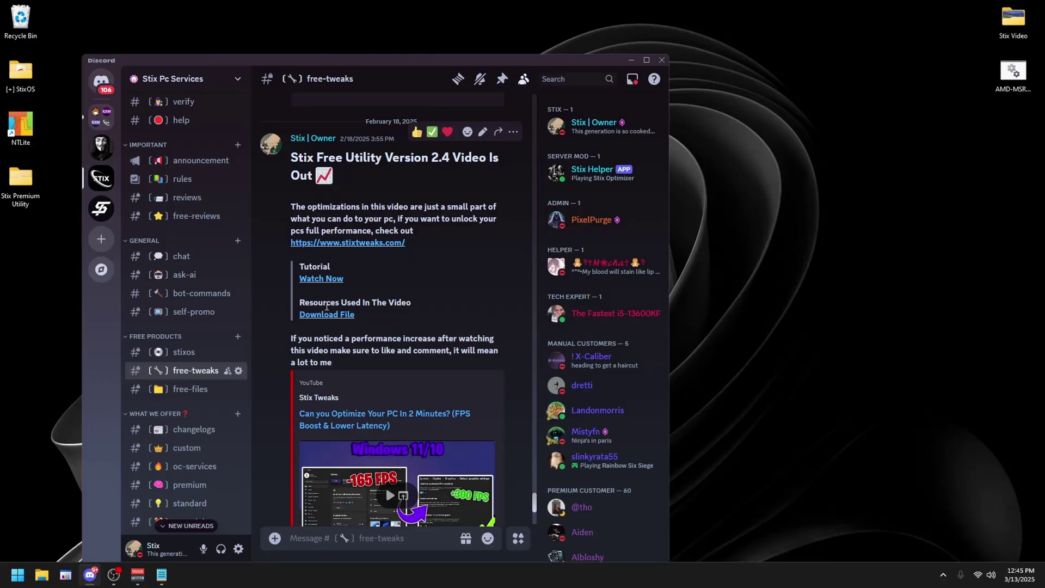
pyautogui.moveTo(489, 59); pyautogui.dragTo(3, 170)
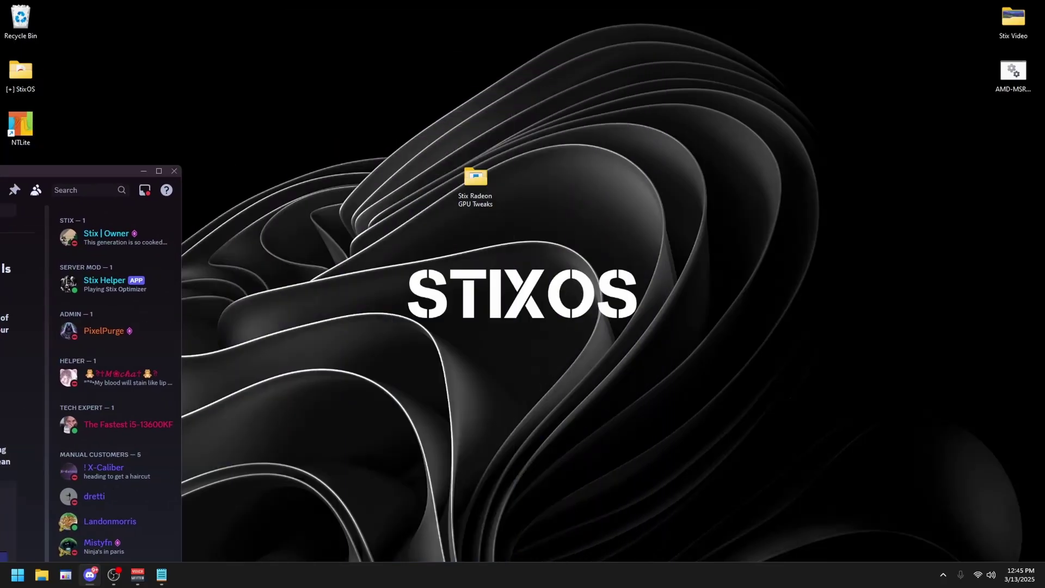
# - From Stix Radeon GPU Tweaks > GPU Drivers, download [Guru3D]-DDU.zip via the USA mirror
pyautogui.press('super+Down')
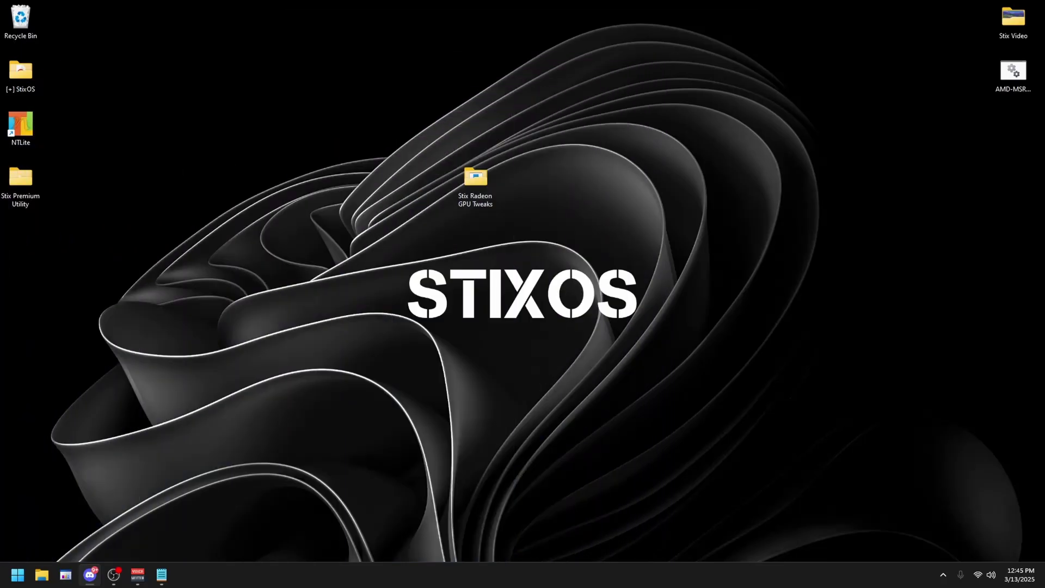
pyautogui.doubleClick(479, 186)
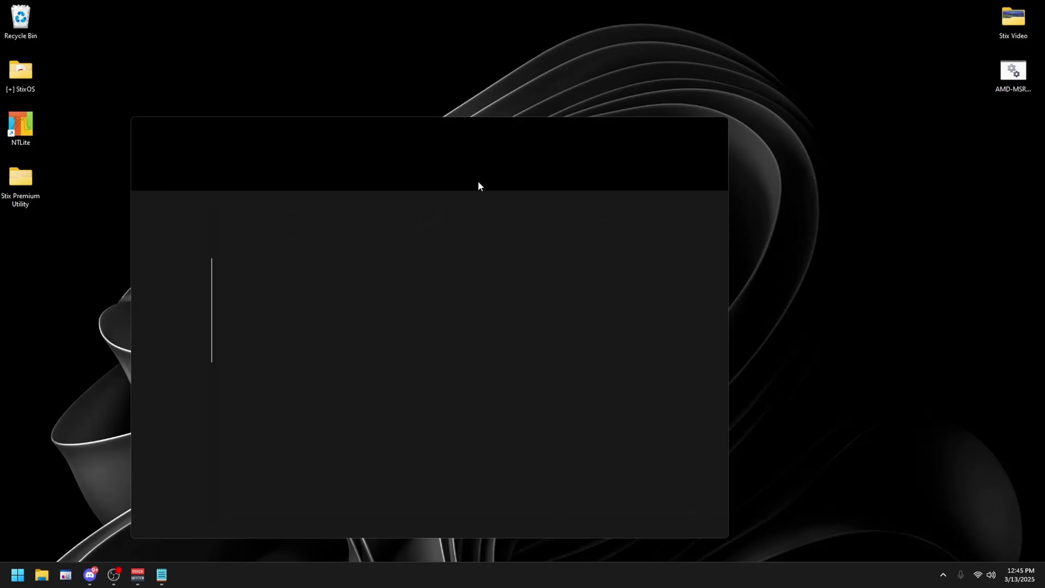
pyautogui.moveTo(380, 130); pyautogui.dragTo(432, 118)
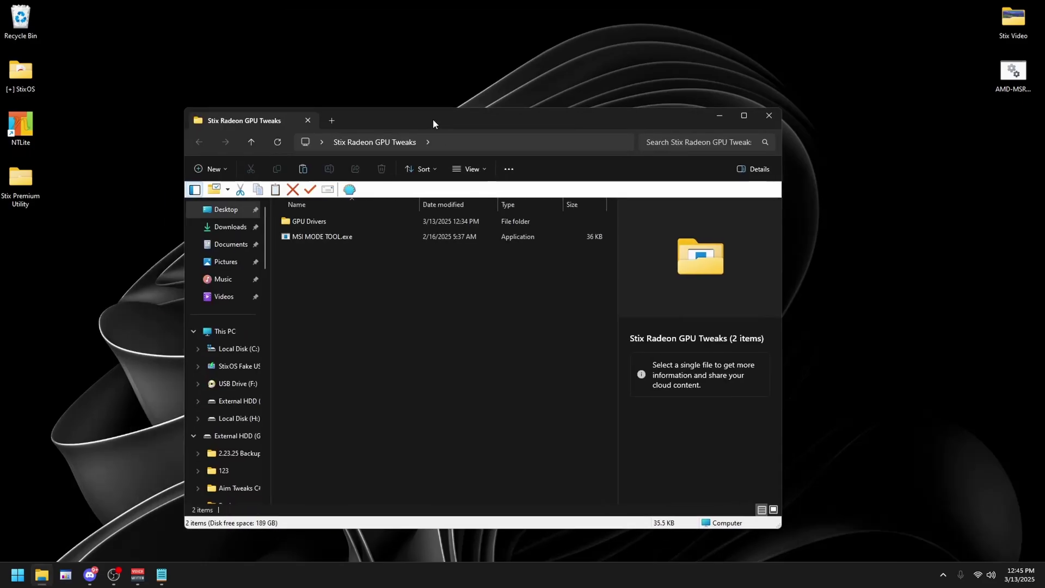
pyautogui.doubleClick(313, 224)
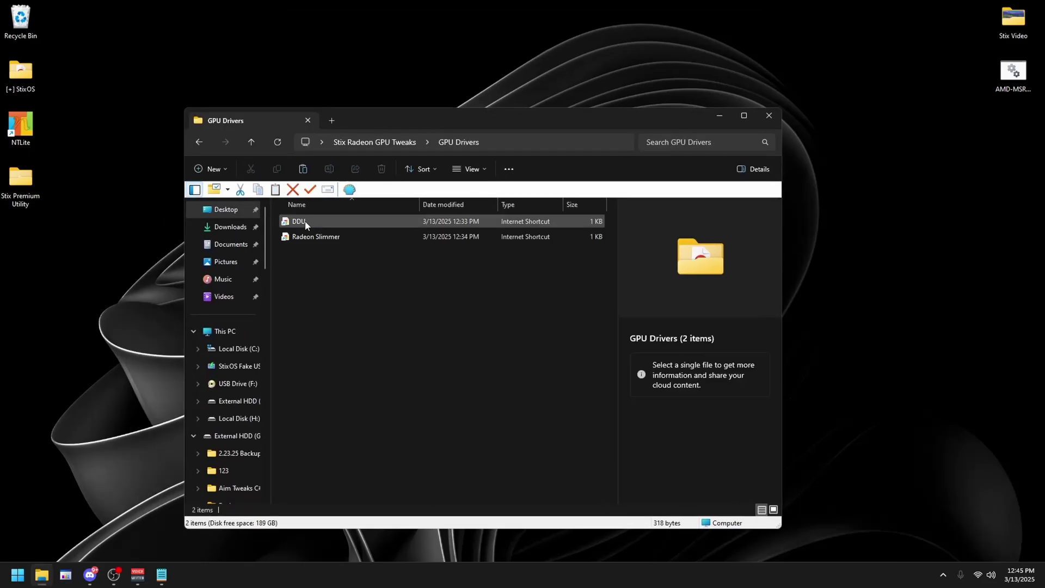
pyautogui.doubleClick(307, 220)
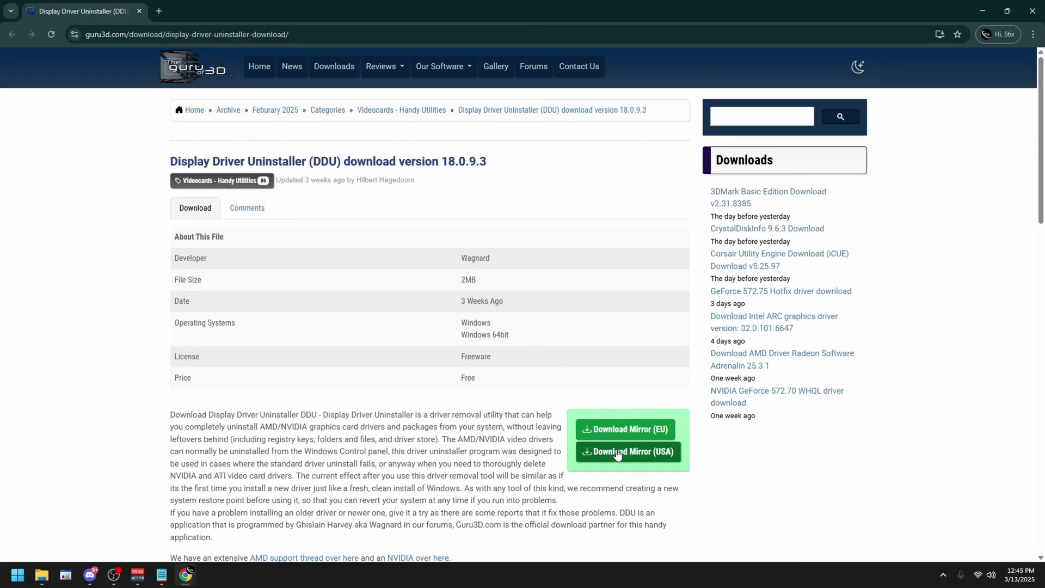
pyautogui.click(643, 505)
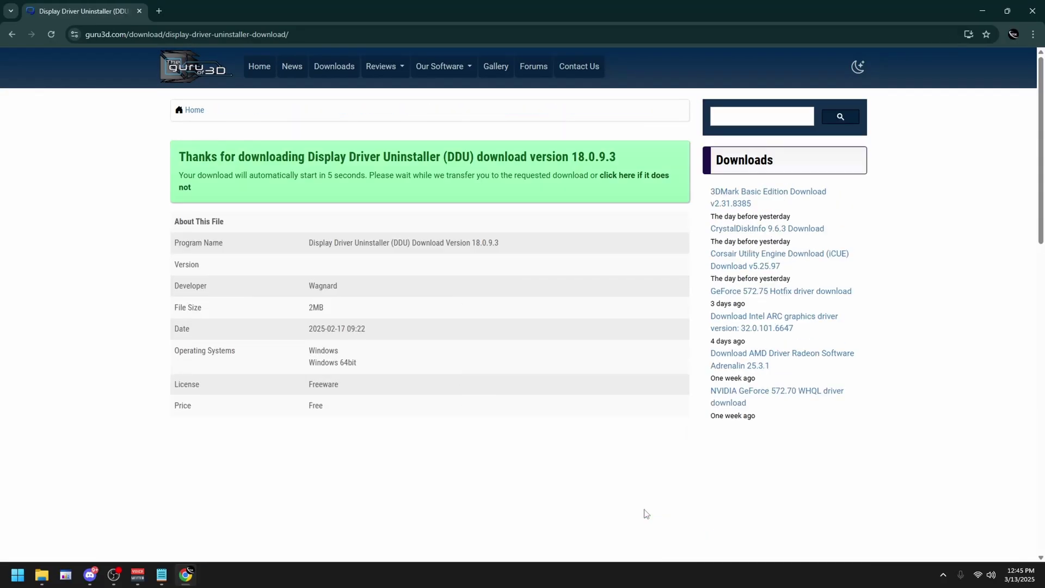
pyautogui.click(994, 36)
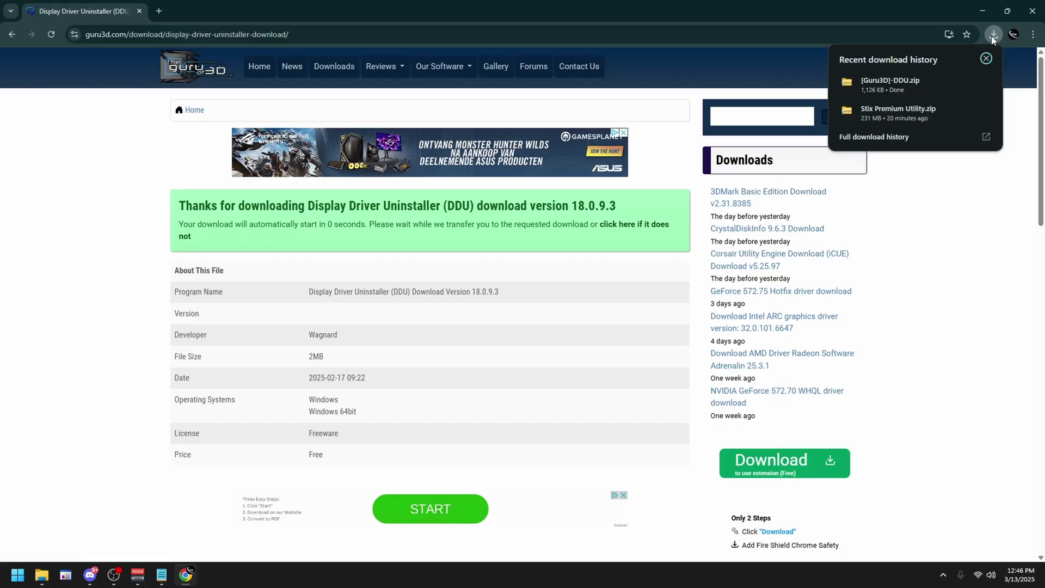
# - Extract all contents of the downloaded [Guru3D]-DDU.zip archive
pyautogui.click(964, 83)
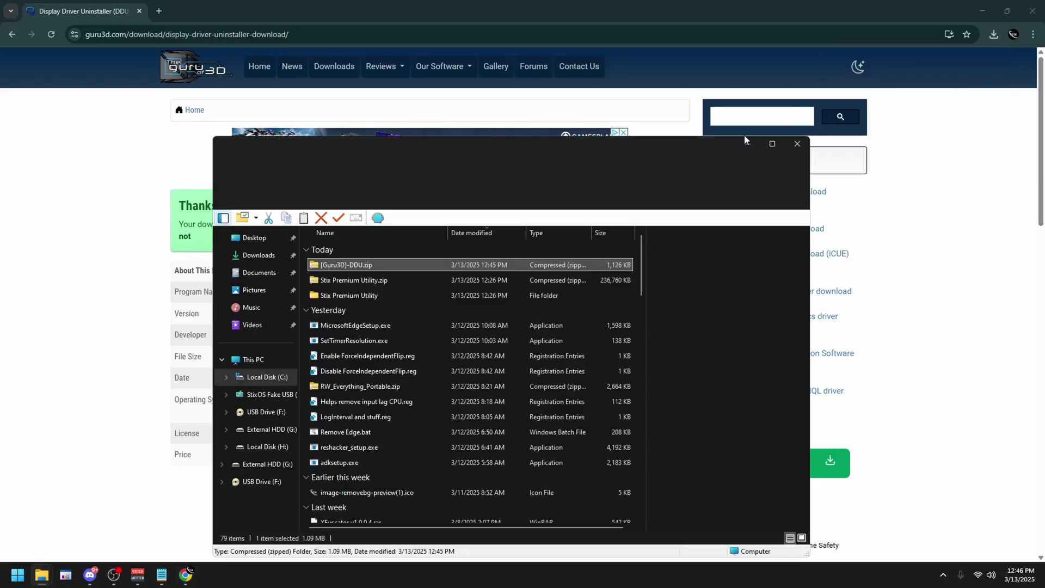
pyautogui.rightClick(415, 265)
pyautogui.click(418, 326)
pyautogui.click(620, 391)
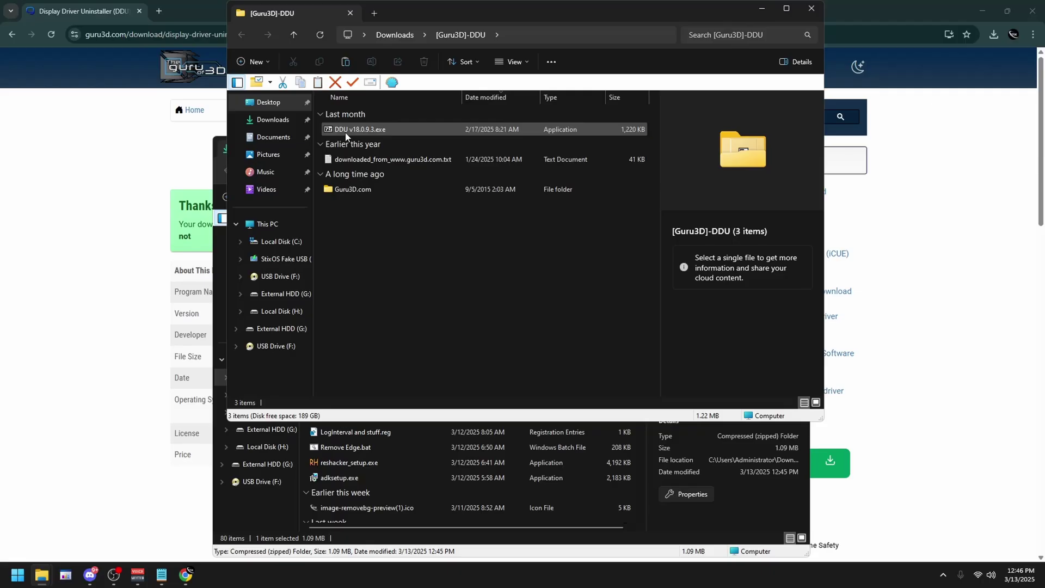
# - Unpack the DDU self-extractor and select Display Driver Uninstaller.exe in the DDU v18.0.9.3 folder
pyautogui.doubleClick(359, 131)
pyautogui.click(528, 306)
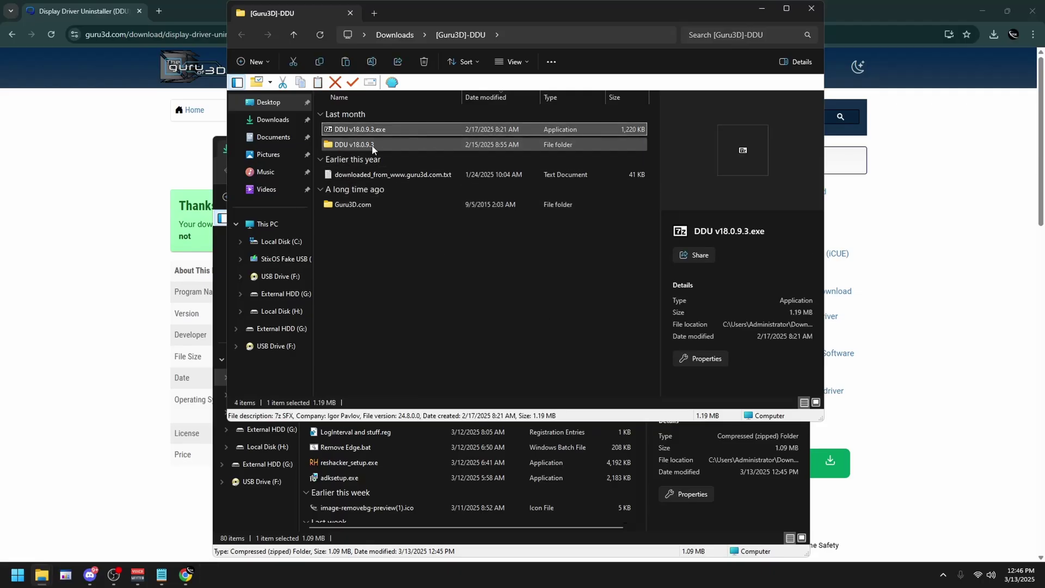
pyautogui.doubleClick(371, 144)
pyautogui.click(373, 131)
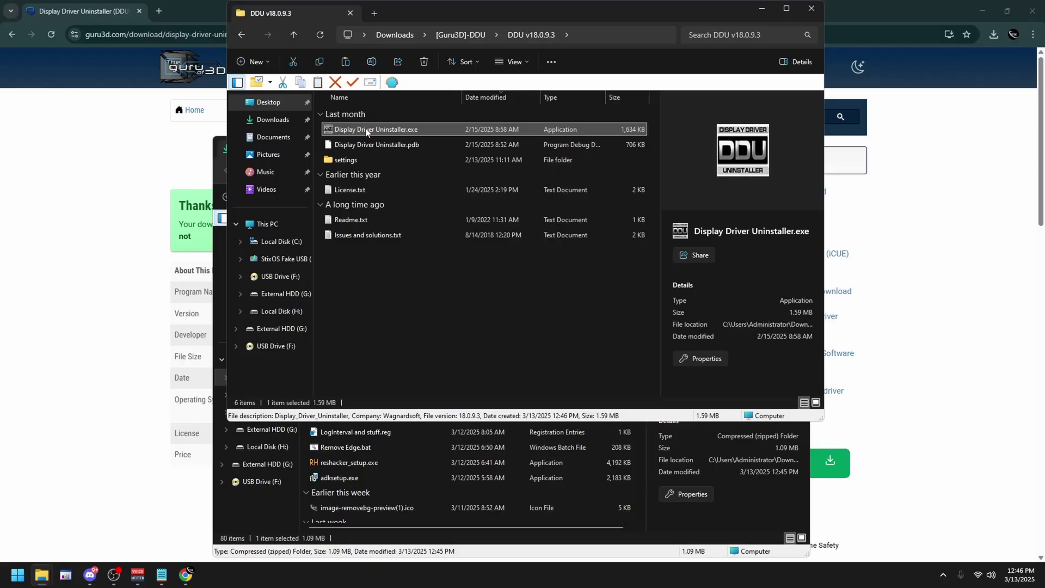
pyautogui.rightClick(365, 130)
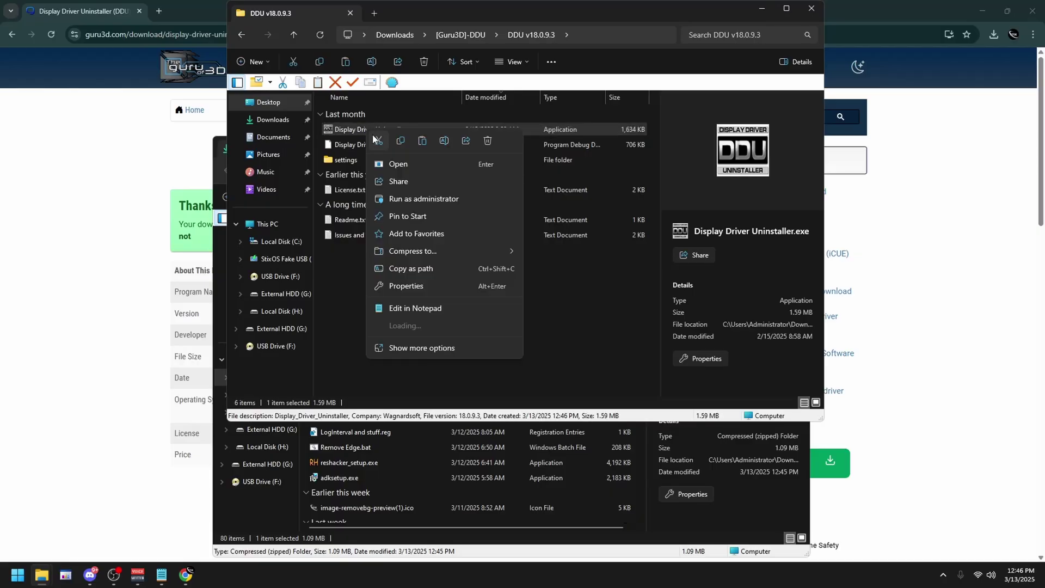
# - Run DDU as administrator and clean the AMD GPU driver without restarting
pyautogui.click(409, 197)
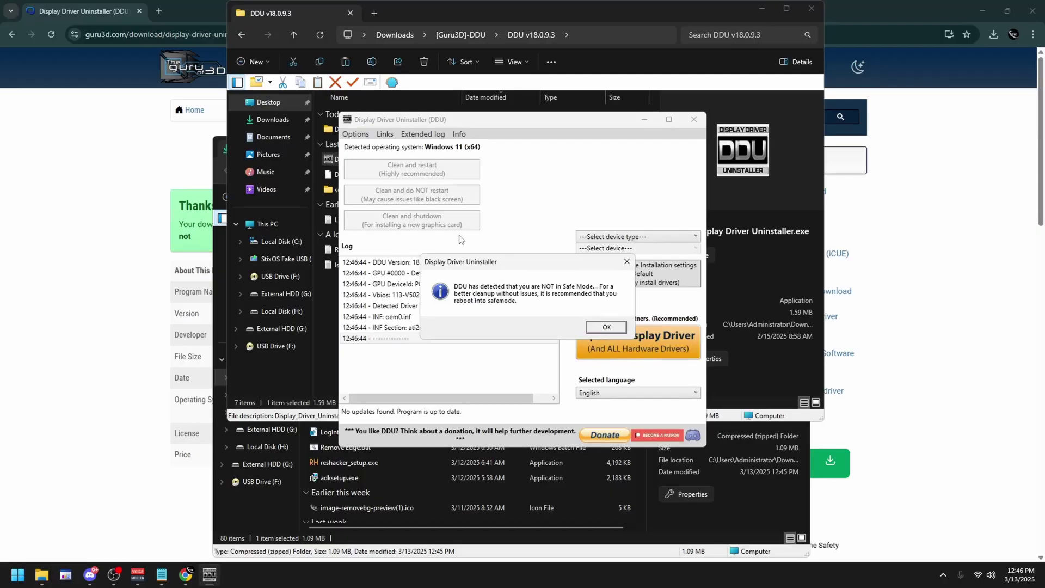
pyautogui.click(606, 327)
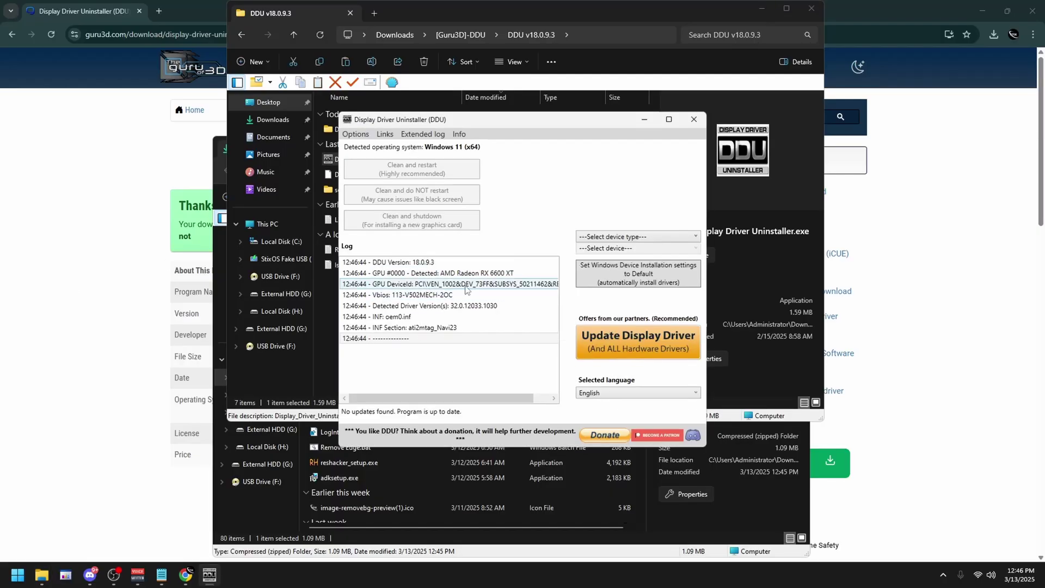
pyautogui.click(356, 134)
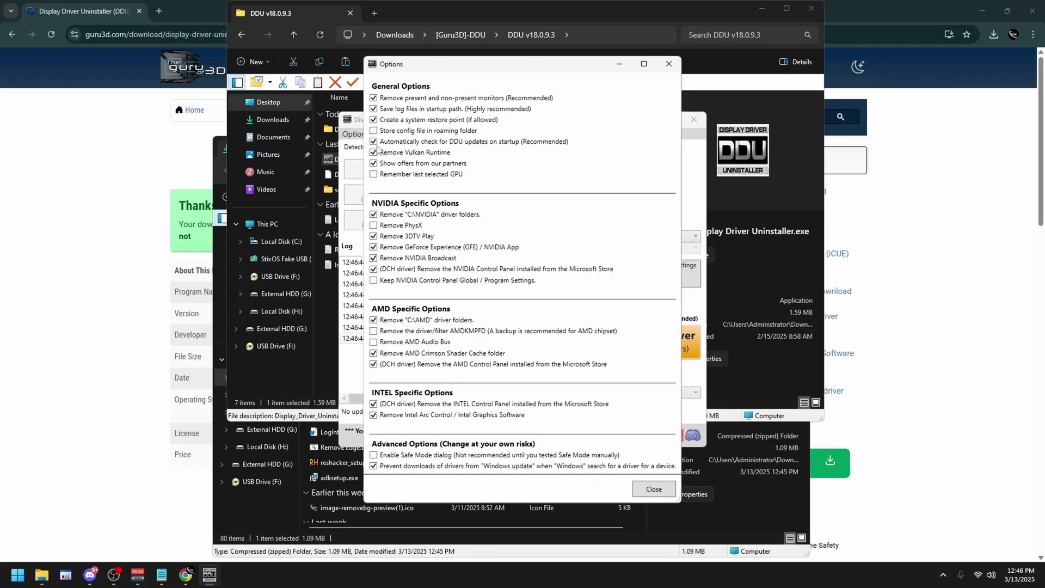
pyautogui.click(657, 489)
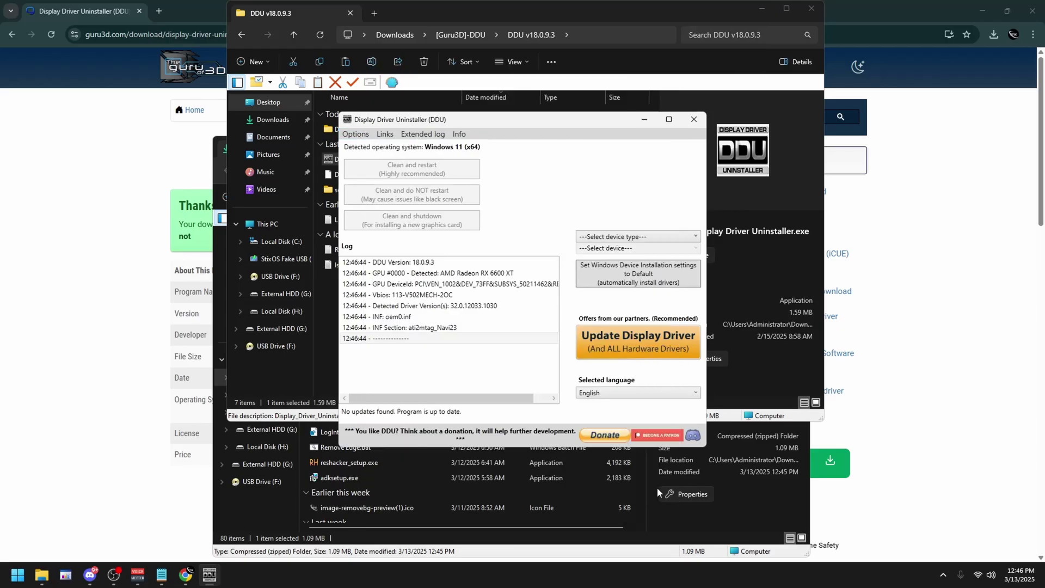
pyautogui.click(620, 237)
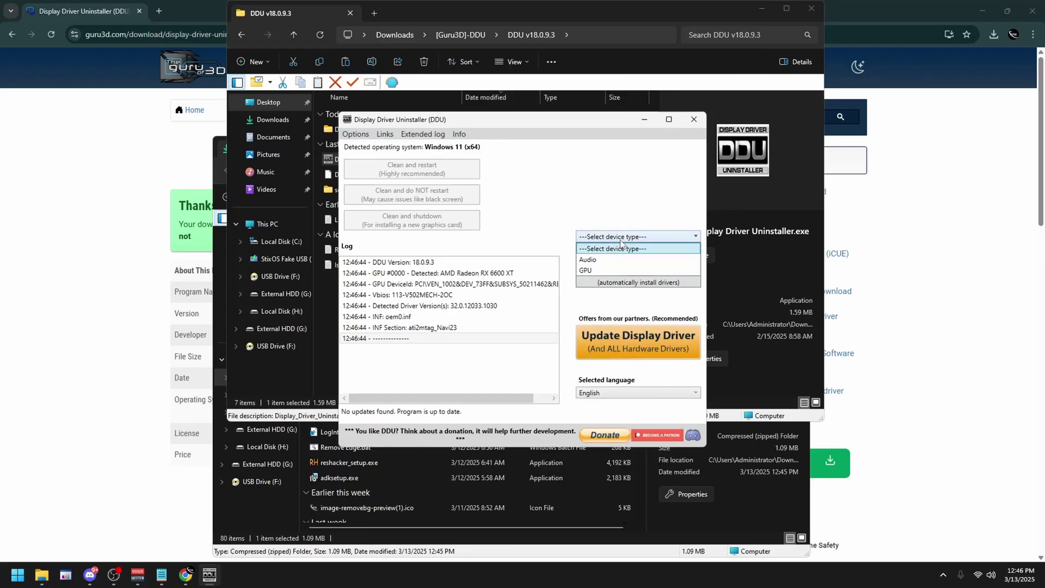
pyautogui.click(598, 262)
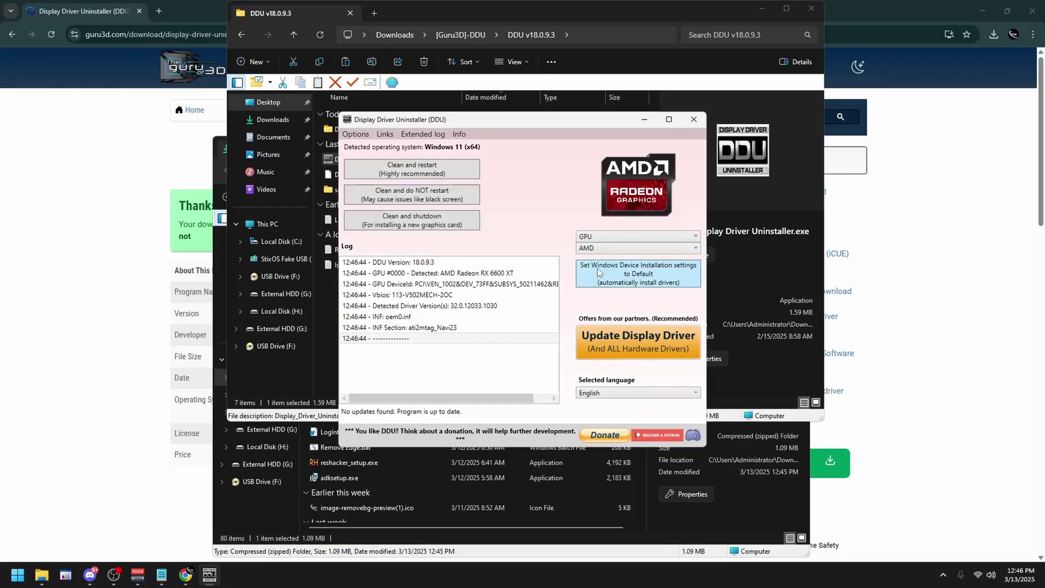
pyautogui.click(406, 196)
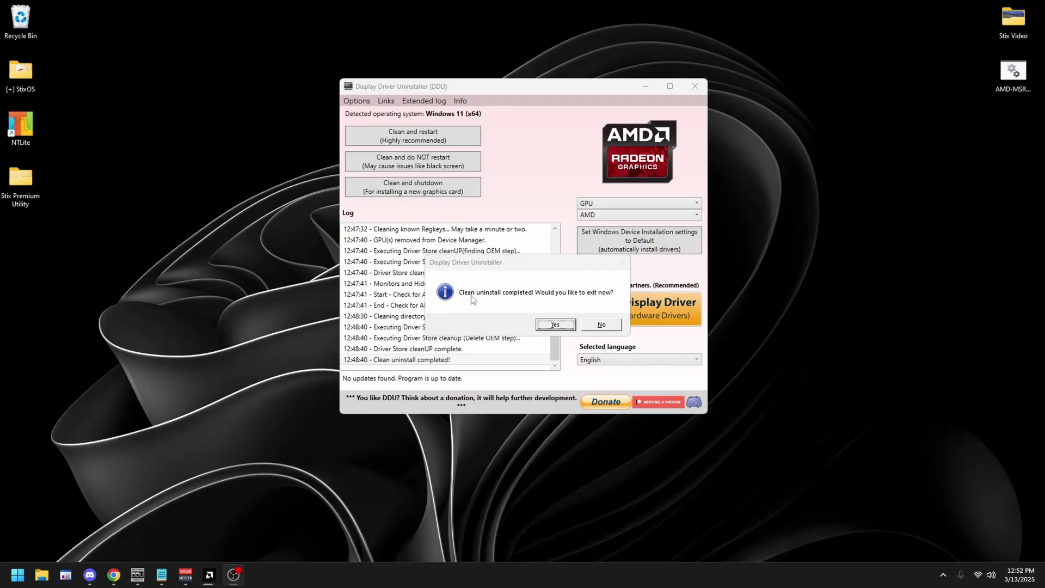
pyautogui.click(565, 330)
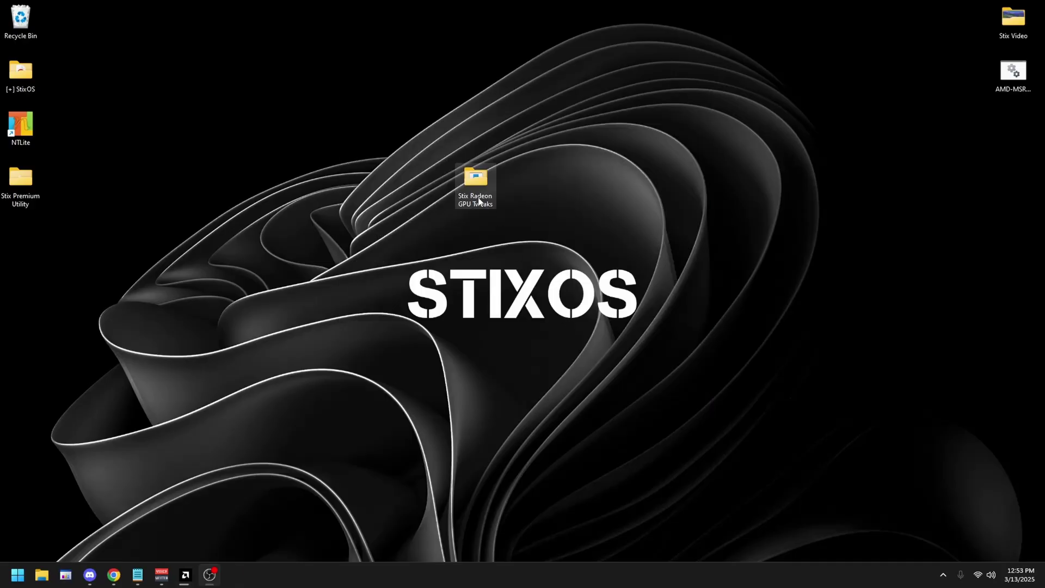
# - Open the Radeon Software Slimmer 1.12.0 release page from the GPU Drivers folder
pyautogui.doubleClick(474, 197)
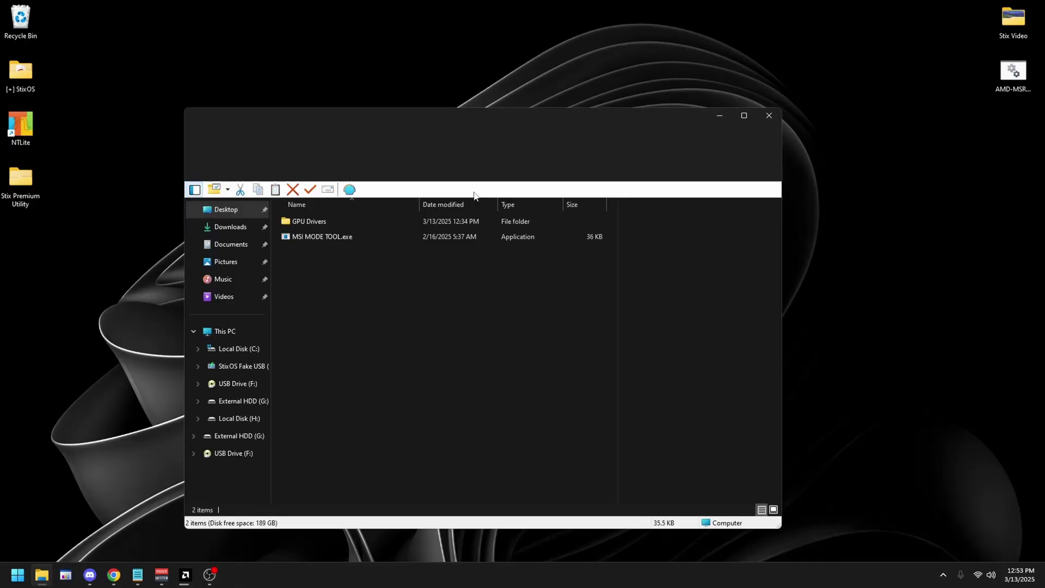
pyautogui.doubleClick(315, 223)
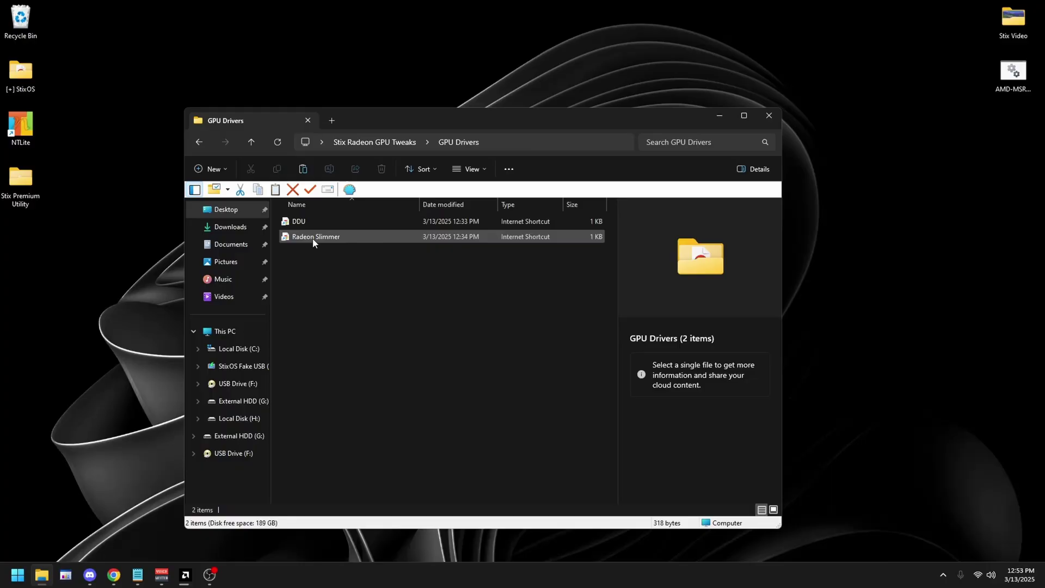
pyautogui.doubleClick(313, 239)
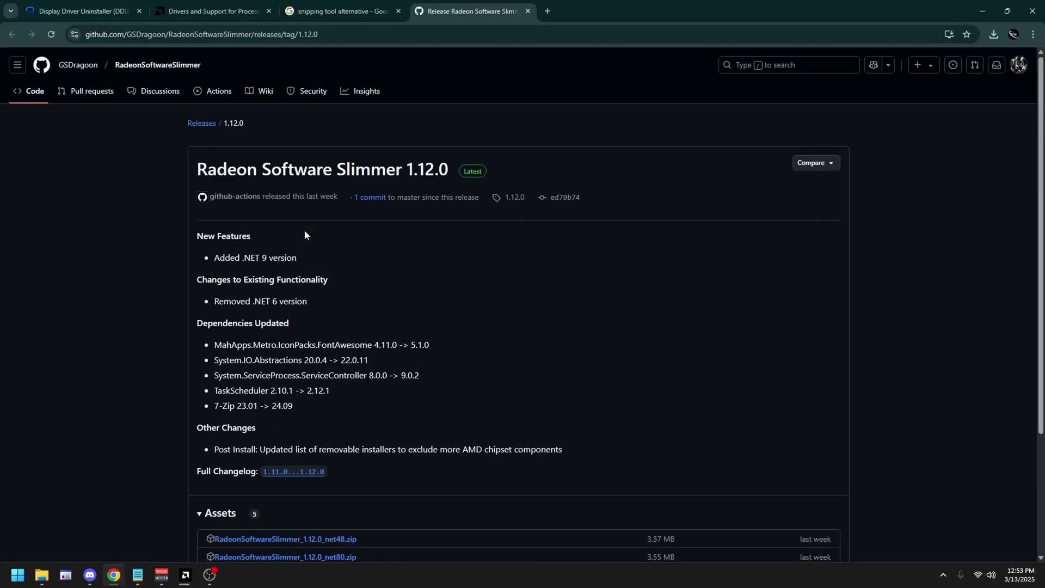
# - Download RadeonSoftwareSlimmer_1.12.0_net80.zip and extract it to its suggested folder
pyautogui.scroll(-3, 320, 229)
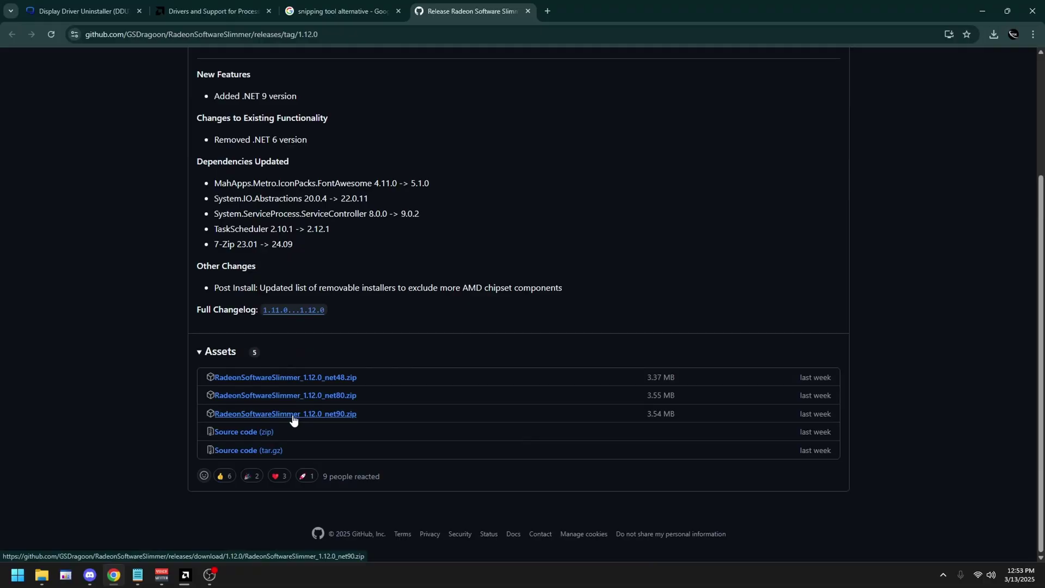
pyautogui.click(294, 395)
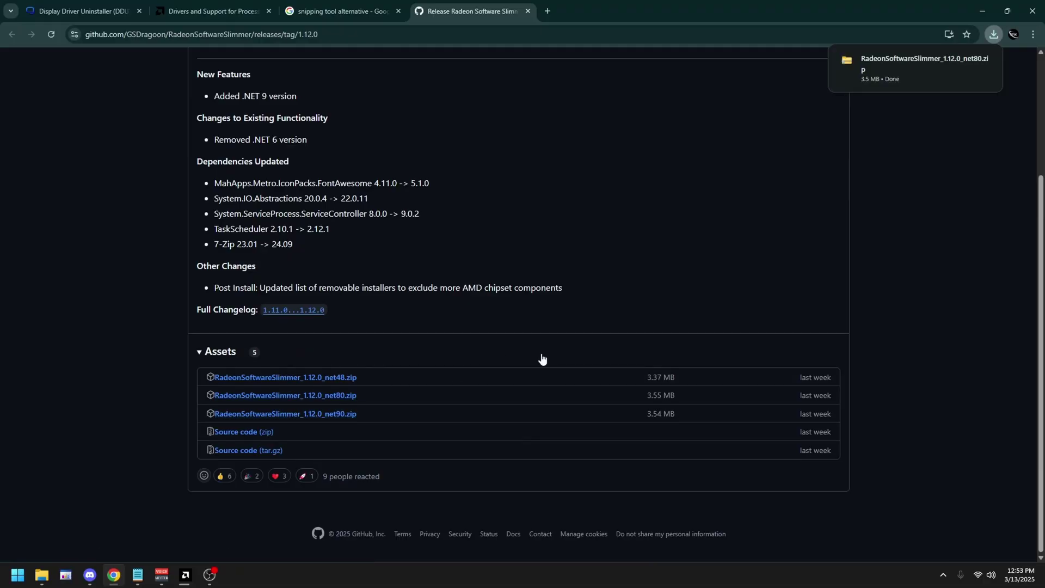
pyautogui.click(962, 60)
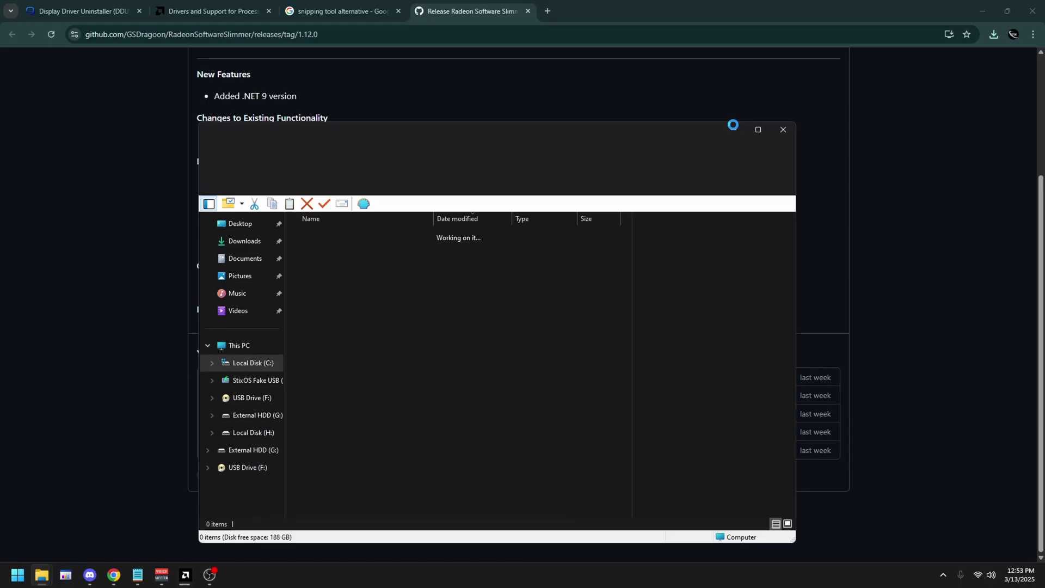
pyautogui.click(533, 186)
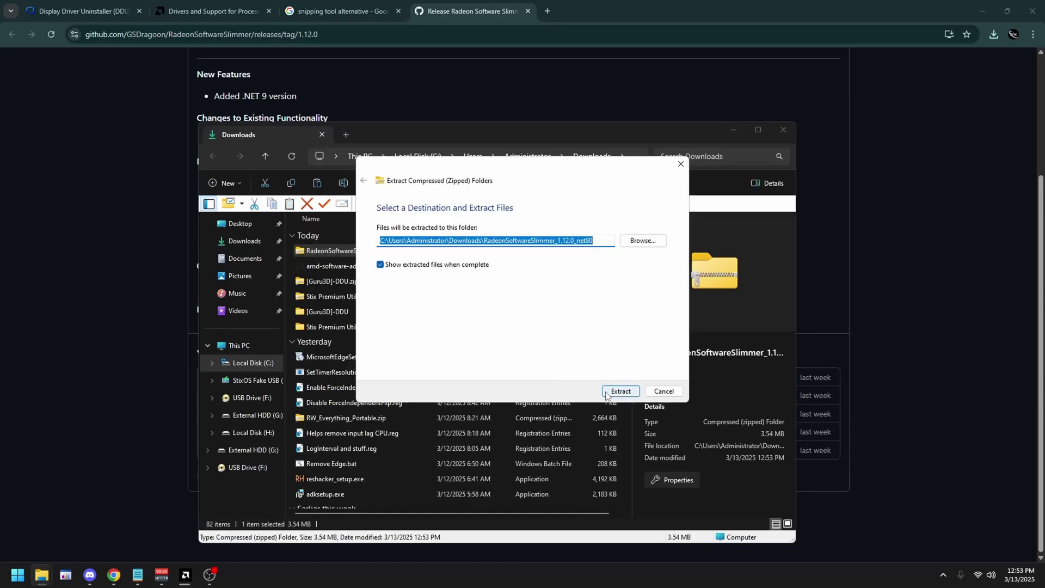
pyautogui.click(606, 393)
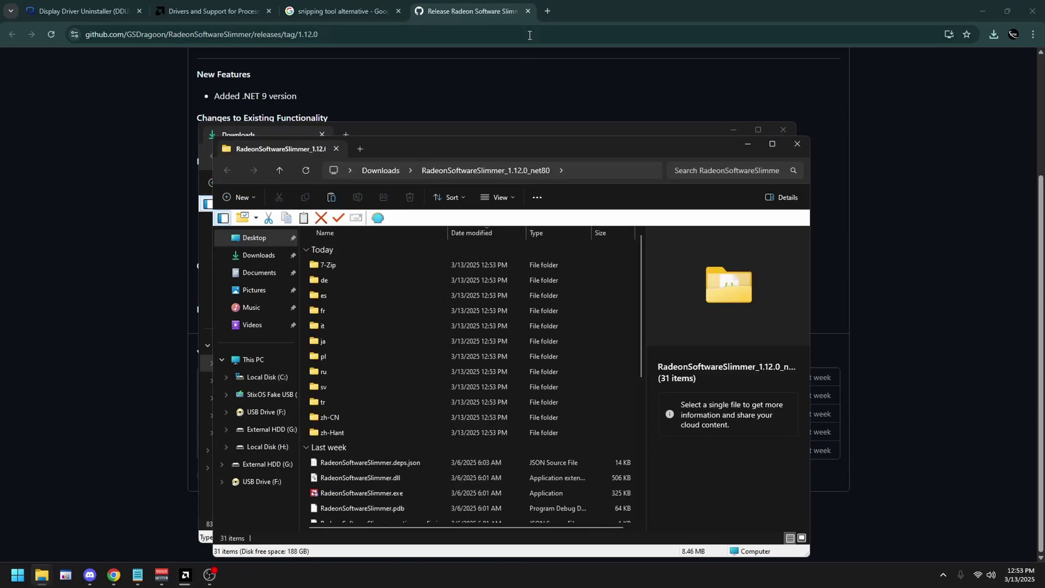
pyautogui.click(549, 11)
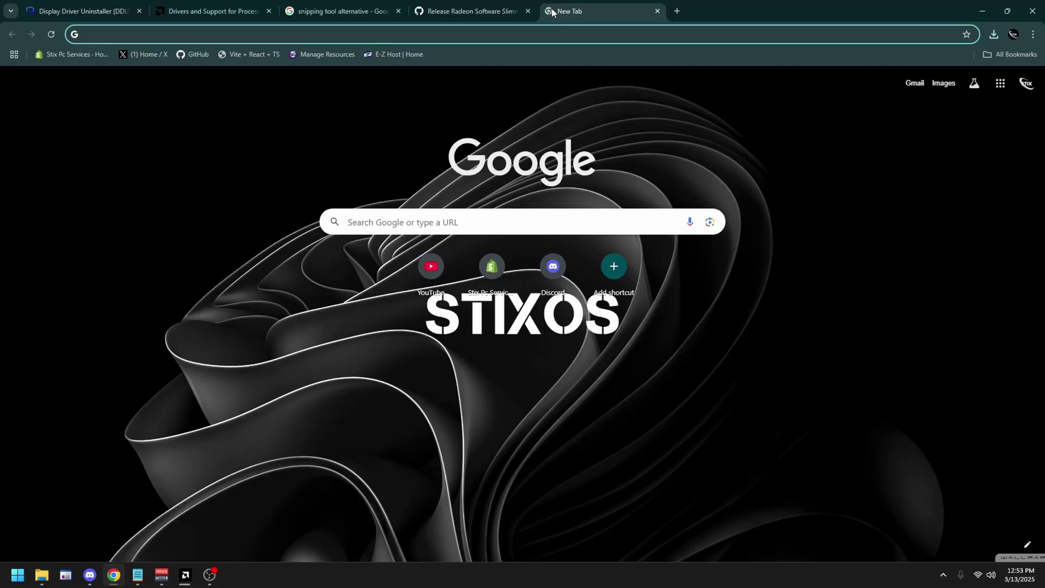
# - Search 'radeon adrenalin download' and reach AMD's Drivers and Support download page
pyautogui.write('radeon ad')
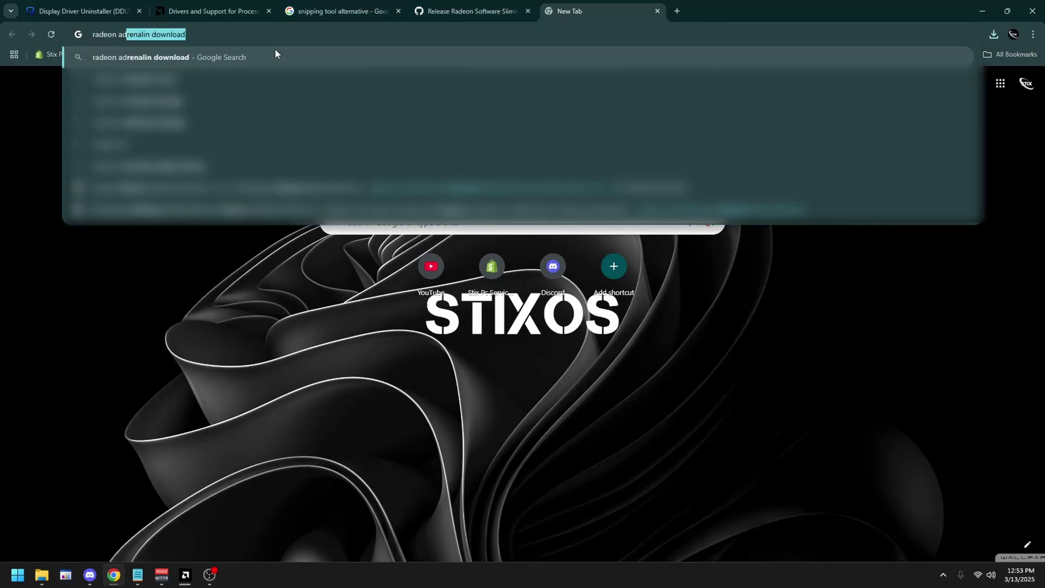
pyautogui.click(276, 57)
pyautogui.click(215, 170)
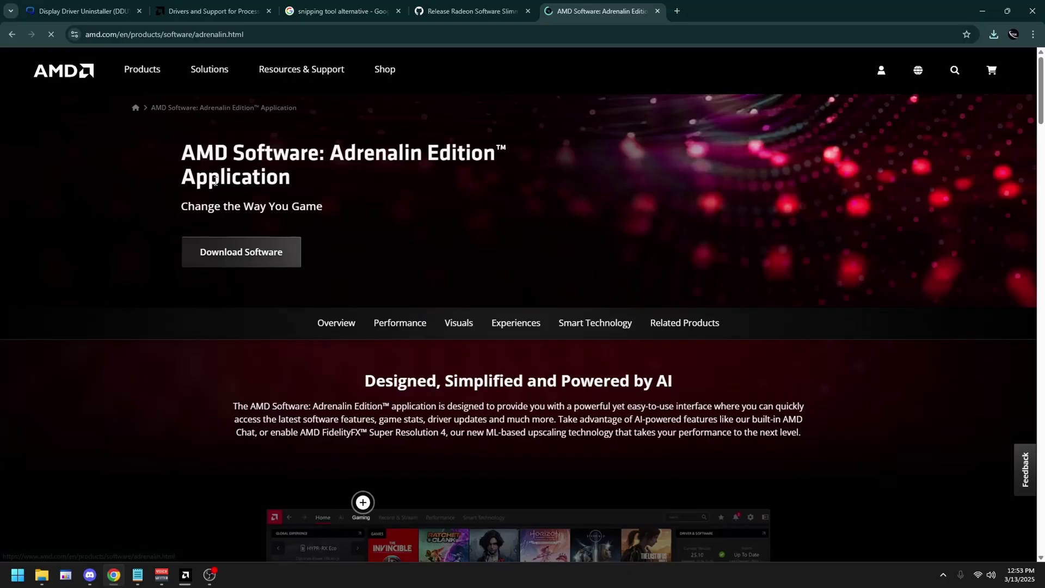
pyautogui.click(231, 258)
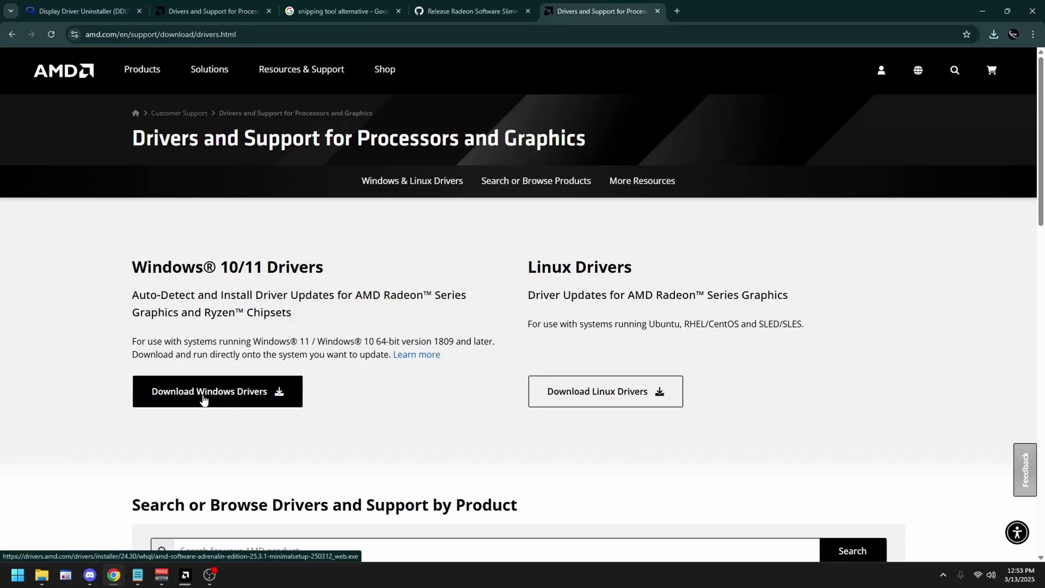
# - Run RadeonSoftwareSlimmer.exe as administrator from the extracted folder
pyautogui.click(981, 12)
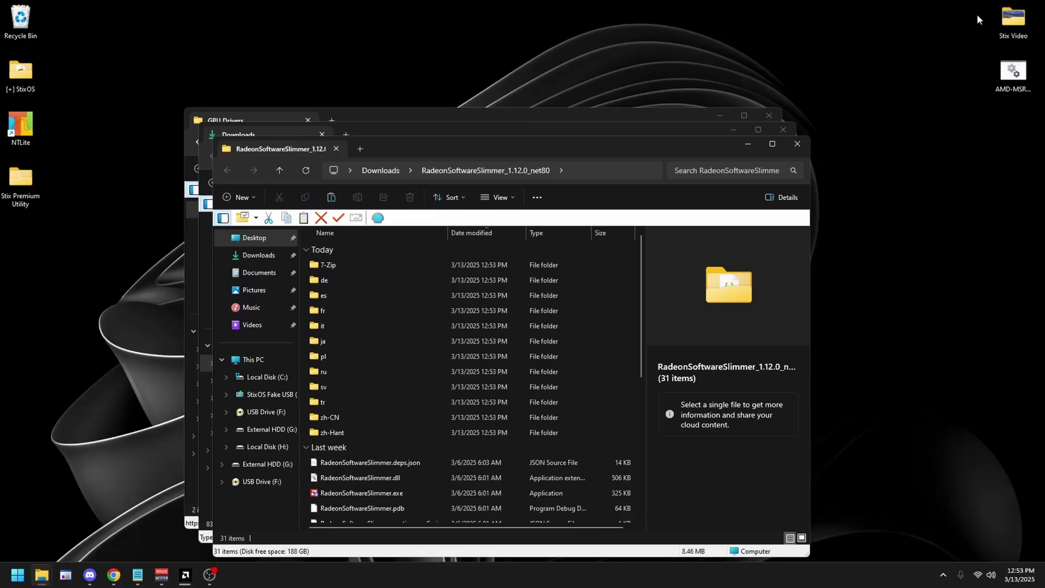
pyautogui.scroll(-1, 388, 392)
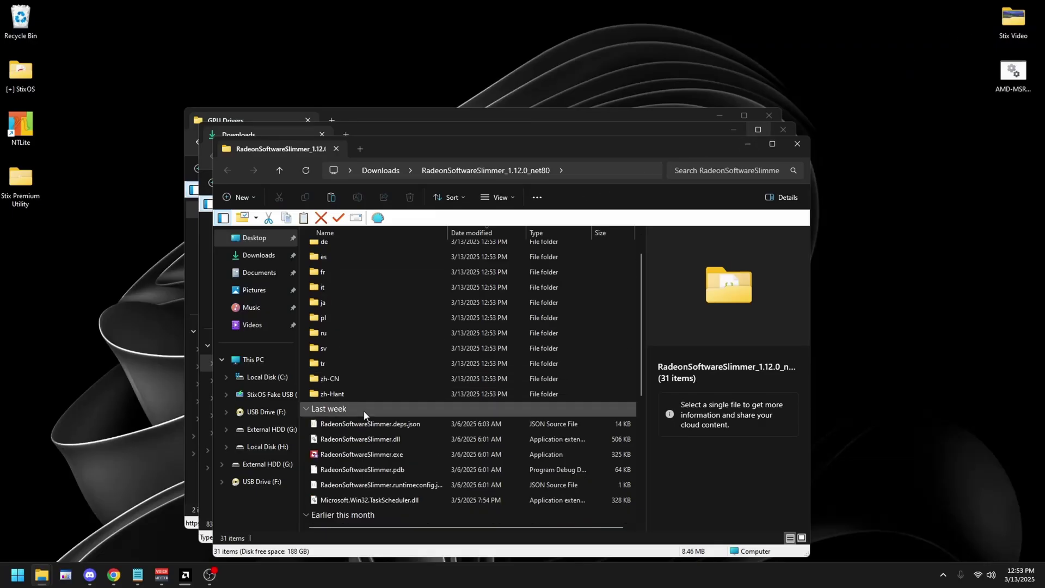
pyautogui.rightClick(382, 457)
pyautogui.click(419, 294)
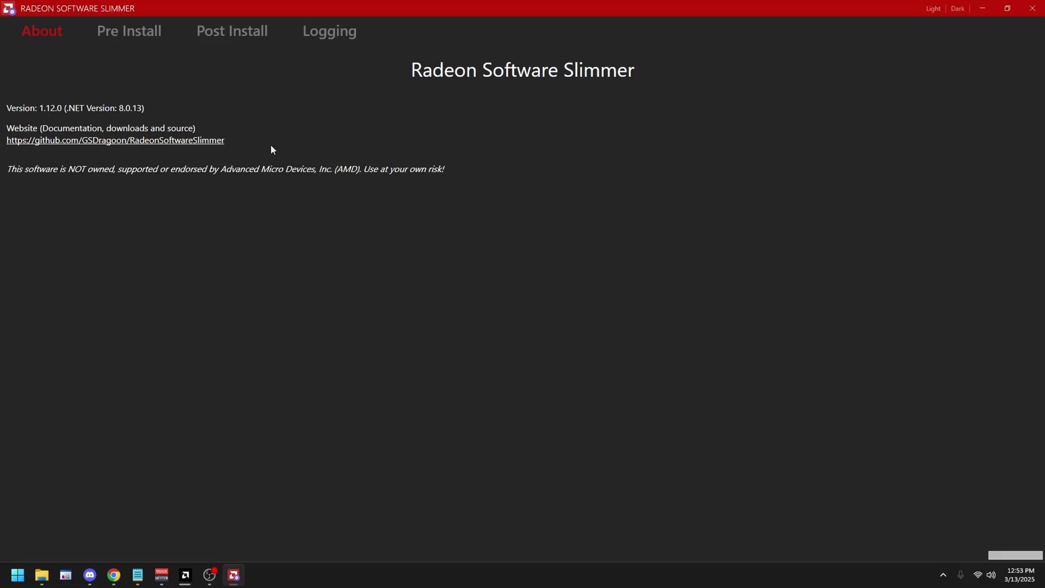
# - Load the amd-software-adrenalin-edition-25.3.1 installer in Pre Install and extract its files
pyautogui.click(118, 31)
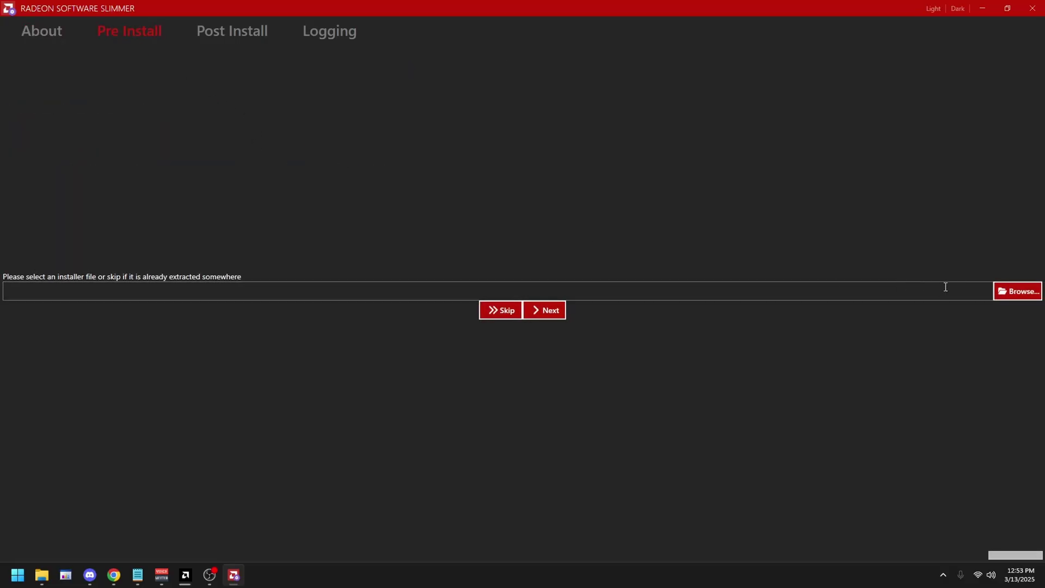
pyautogui.click(1018, 294)
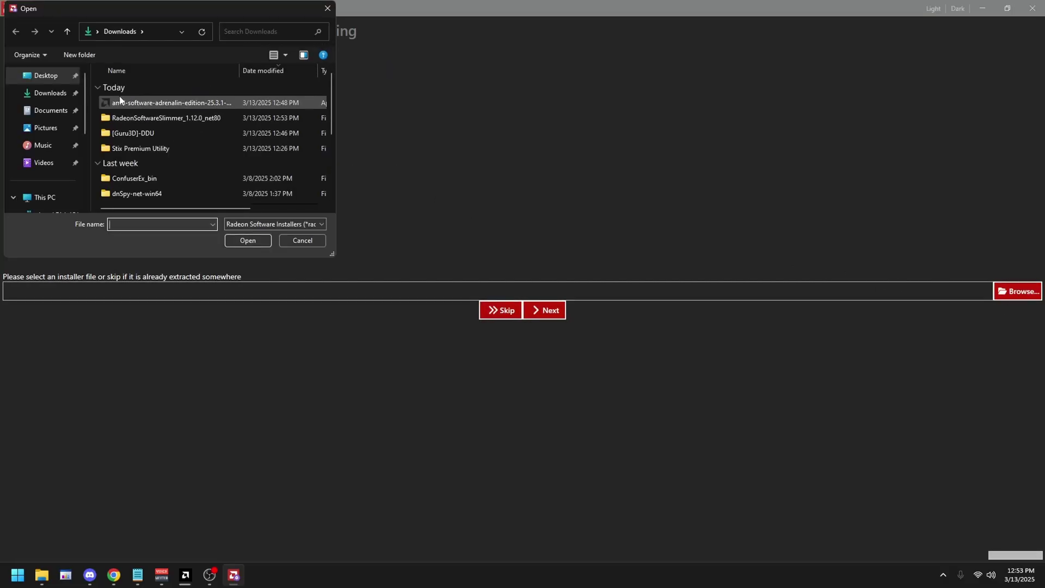
pyautogui.click(134, 104)
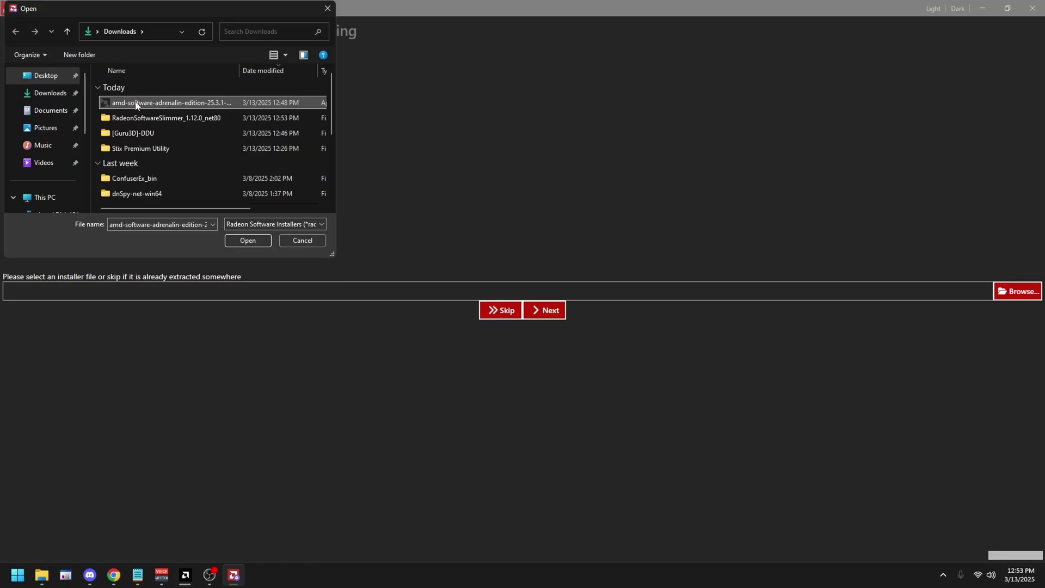
pyautogui.click(248, 240)
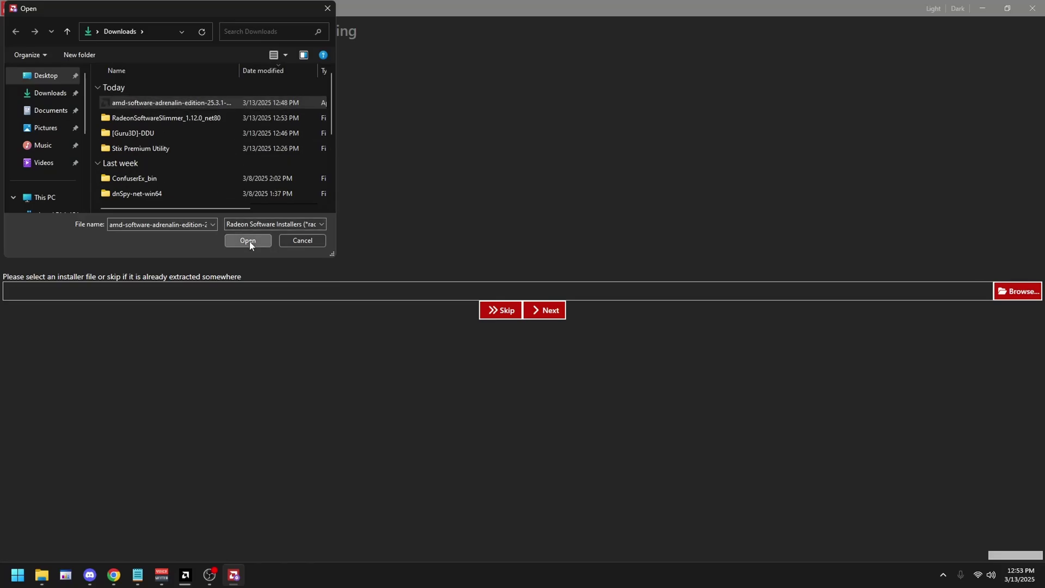
pyautogui.click(558, 319)
pyautogui.click(556, 314)
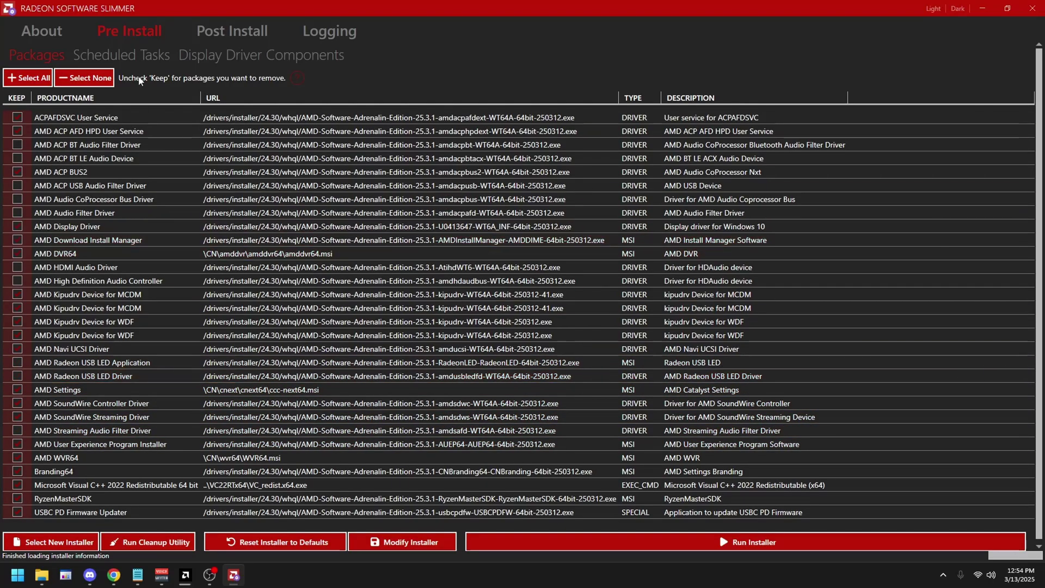
# - Review the Scheduled Tasks and Display Driver Components lists, then run the slimmed installer
pyautogui.click(120, 58)
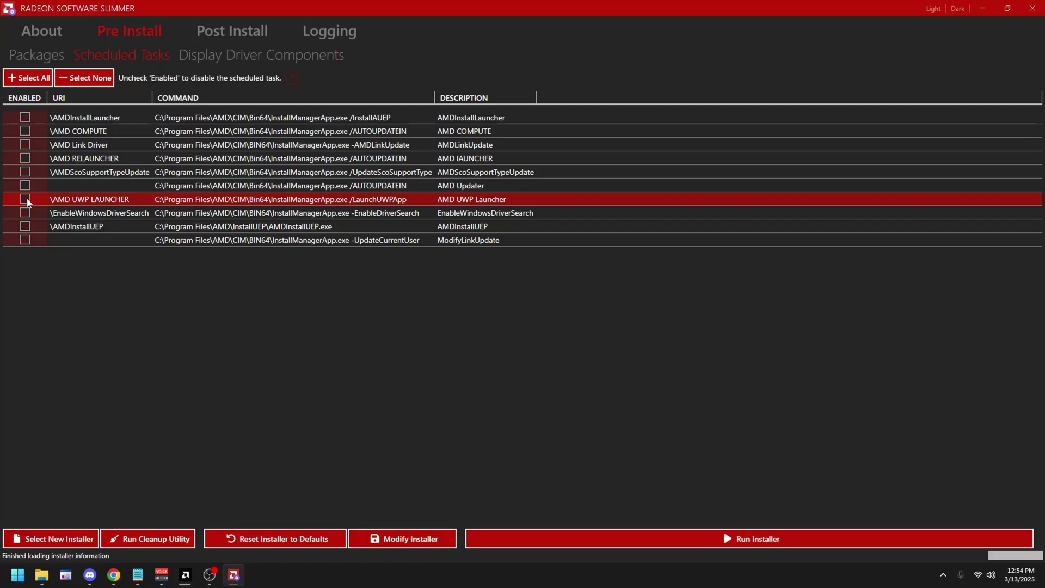
pyautogui.click(218, 60)
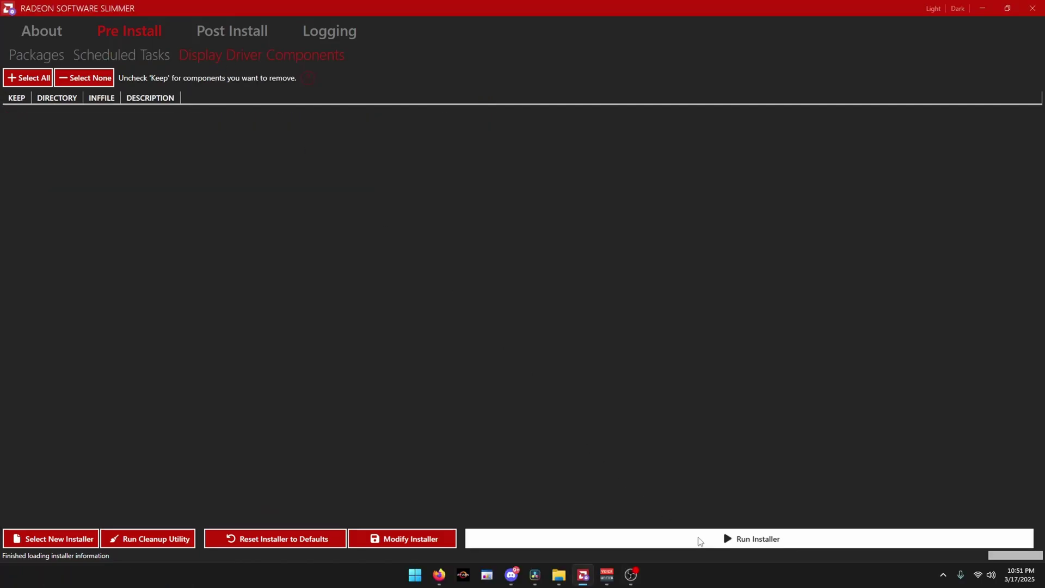
pyautogui.click(698, 537)
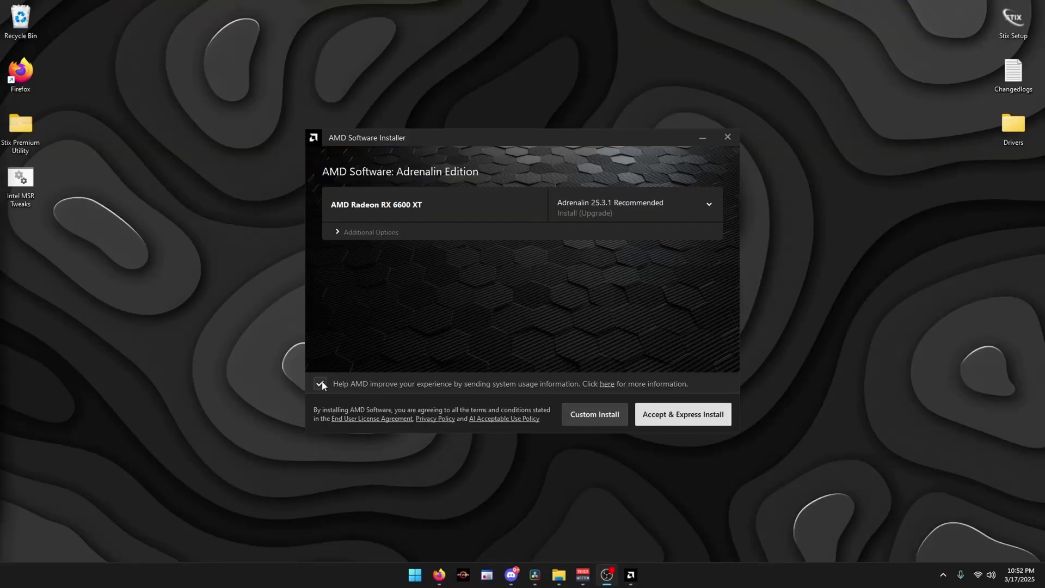
# - Install Adrenalin 25.3.1 via Custom Install with usage-information sharing turned off
pyautogui.click(321, 384)
pyautogui.click(592, 424)
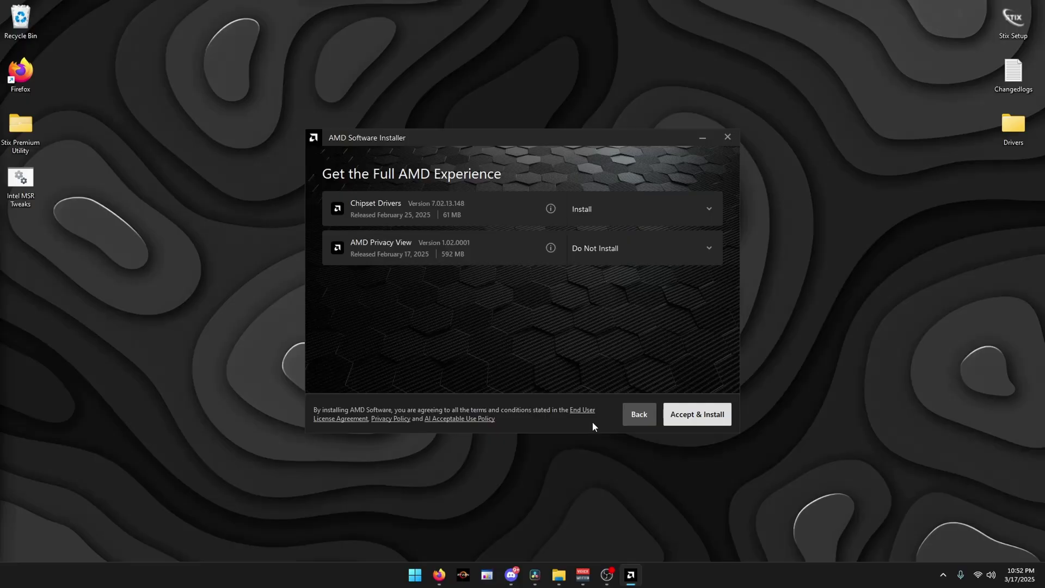
pyautogui.click(689, 416)
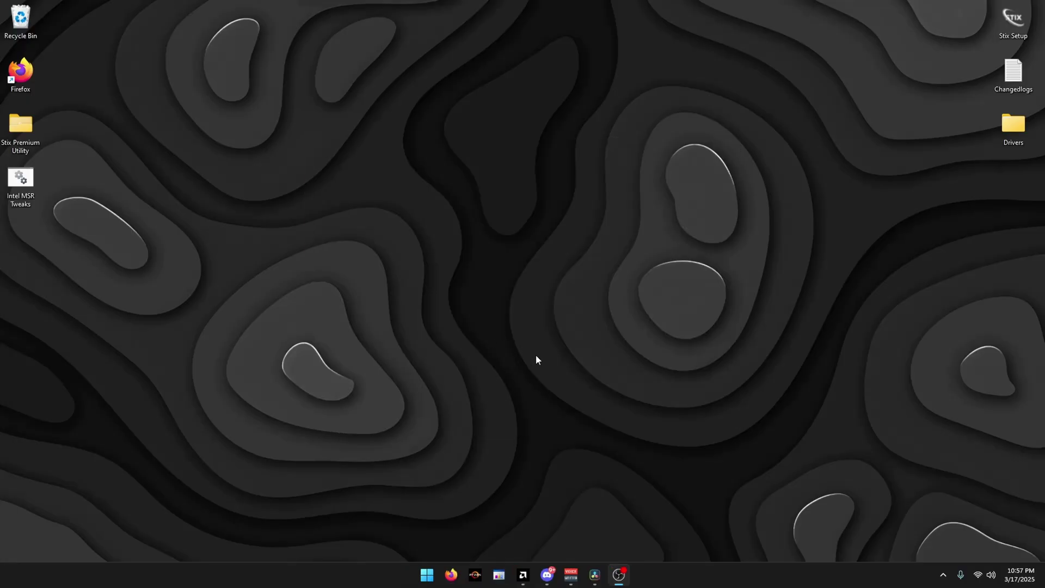
pyautogui.rightClick(537, 356)
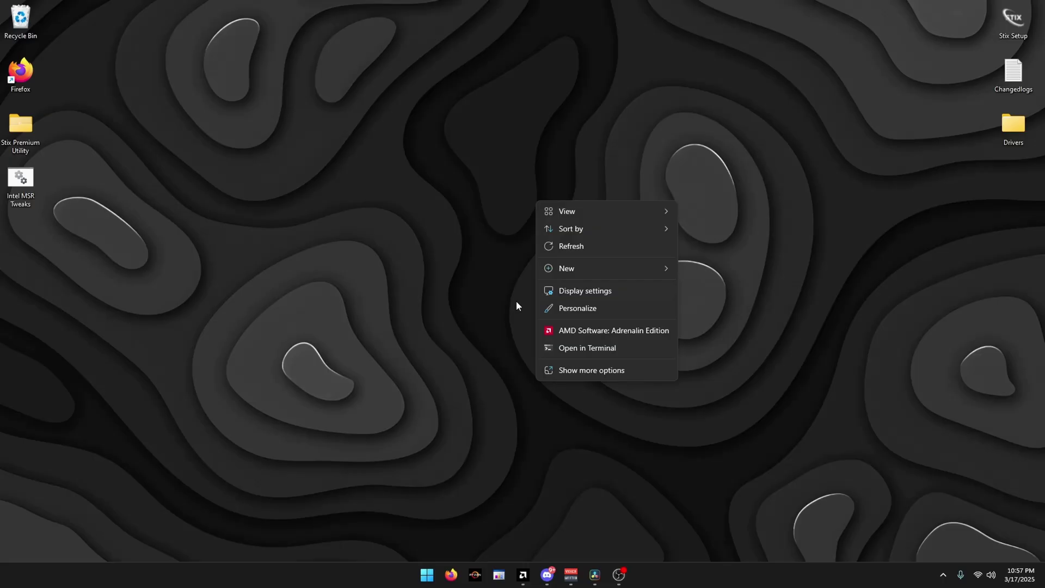
# - Launch Adrenalin and view the Gaming Games library listing DaVinci Resolve
pyautogui.click(549, 332)
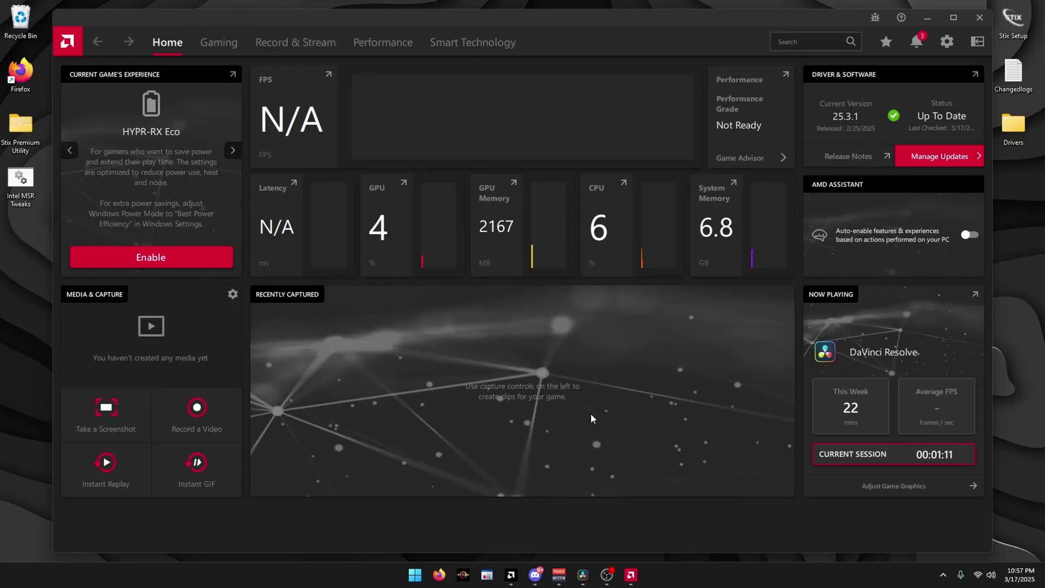
pyautogui.click(206, 48)
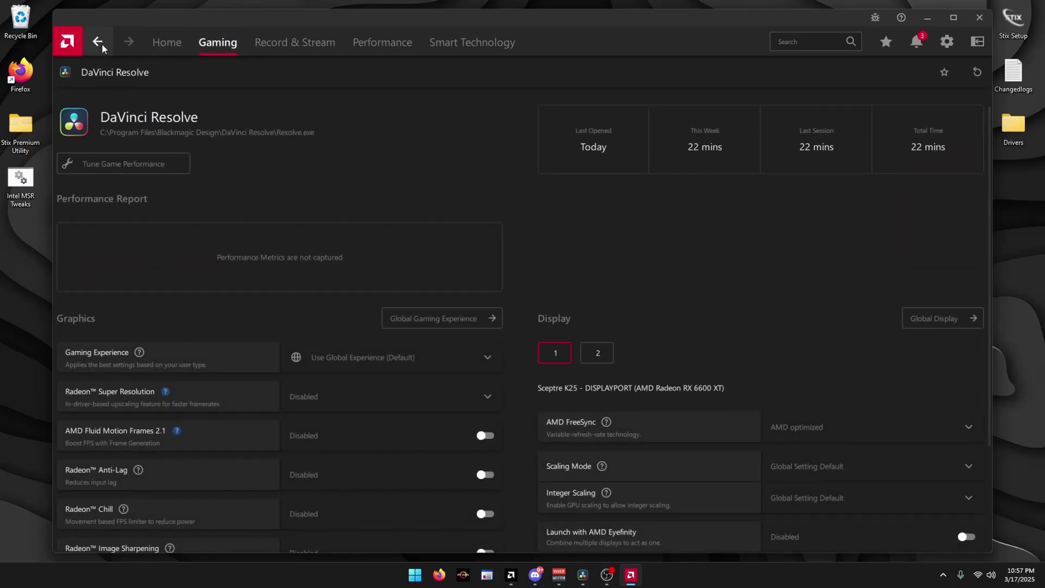
pyautogui.click(101, 43)
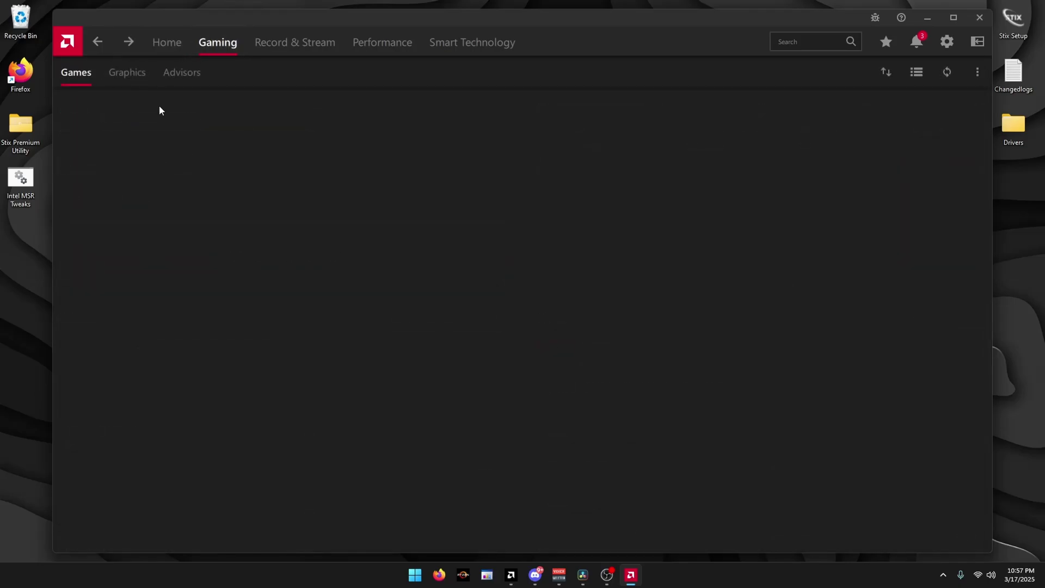
# - In global Graphics, set Wait for Vertical Refresh to Always off and Anti-Aliasing to Override
pyautogui.click(131, 73)
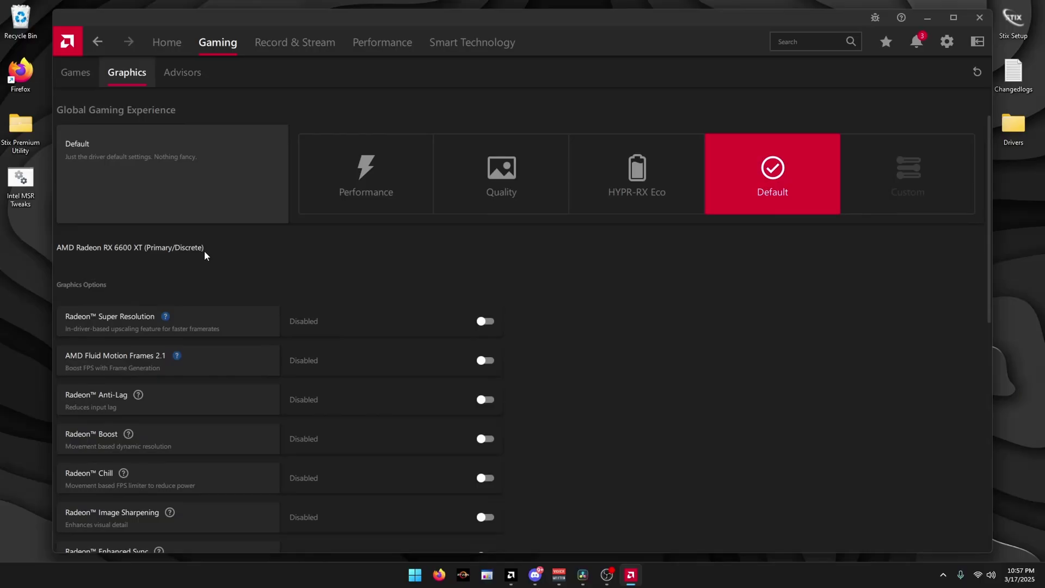
pyautogui.scroll(-3, 204, 255)
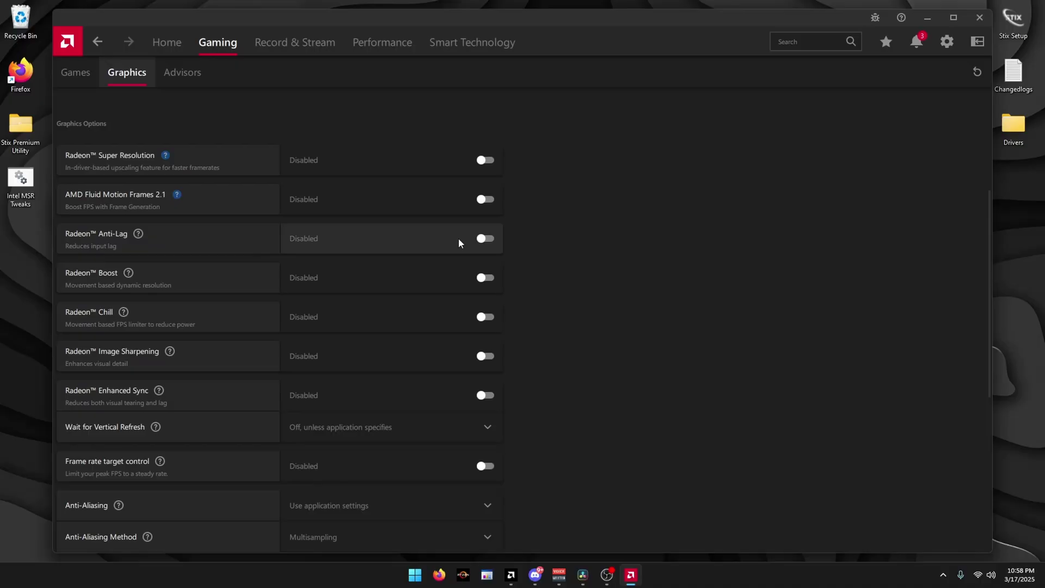
pyautogui.scroll(-1, 377, 265)
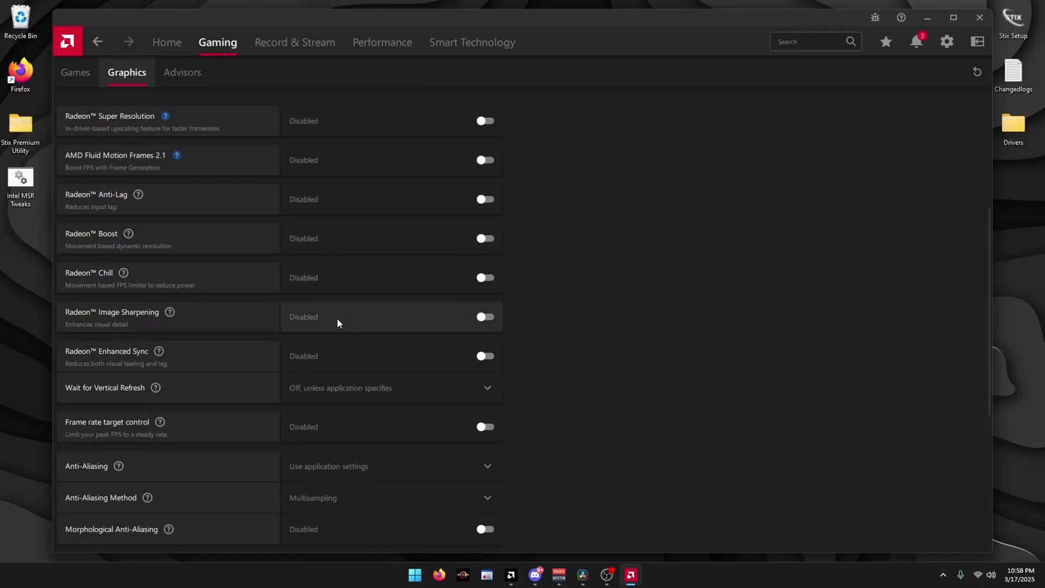
pyautogui.click(326, 387)
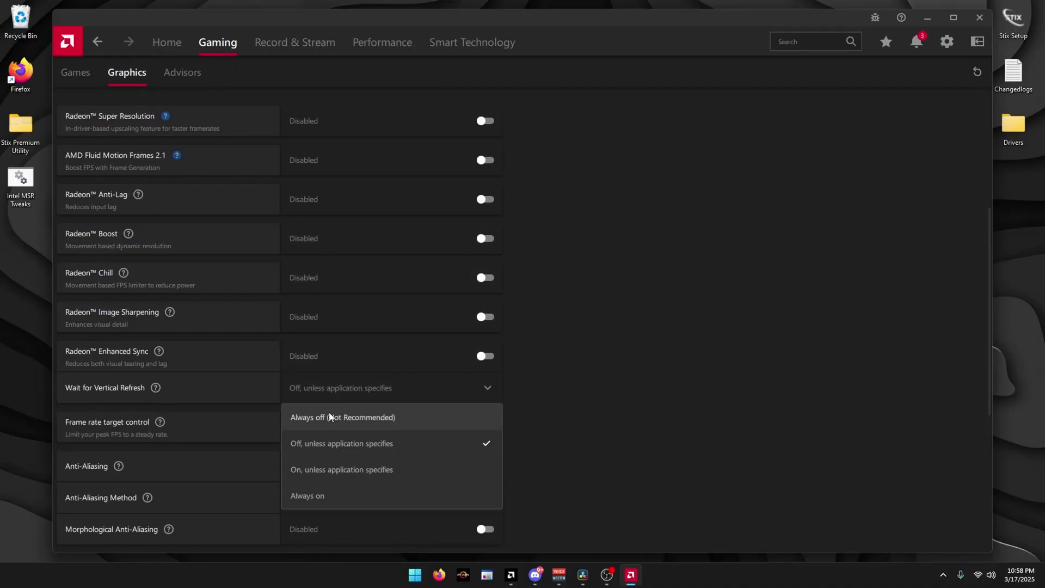
pyautogui.click(331, 417)
pyautogui.scroll(-6, 333, 399)
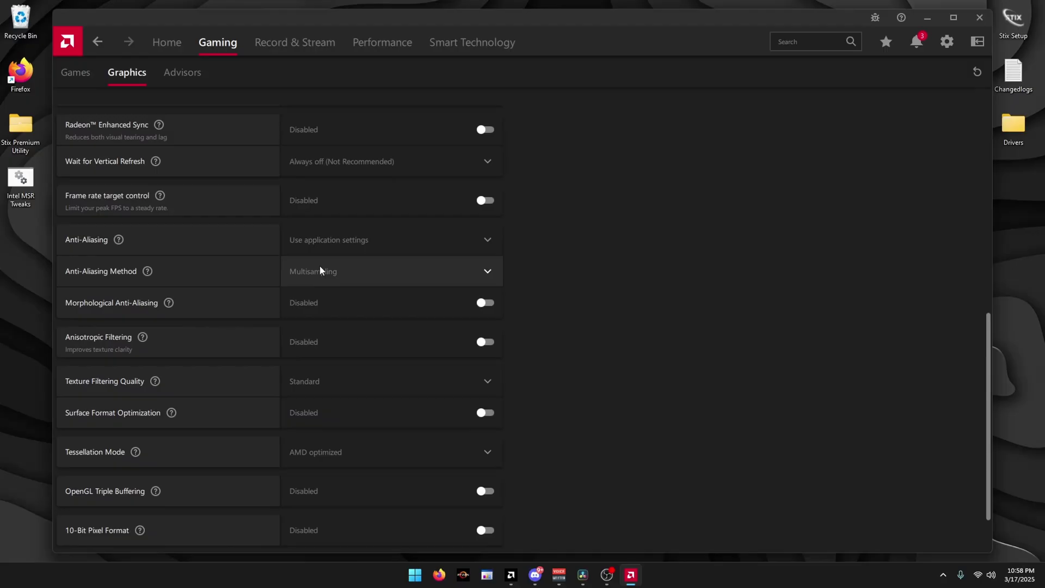
pyautogui.click(337, 237)
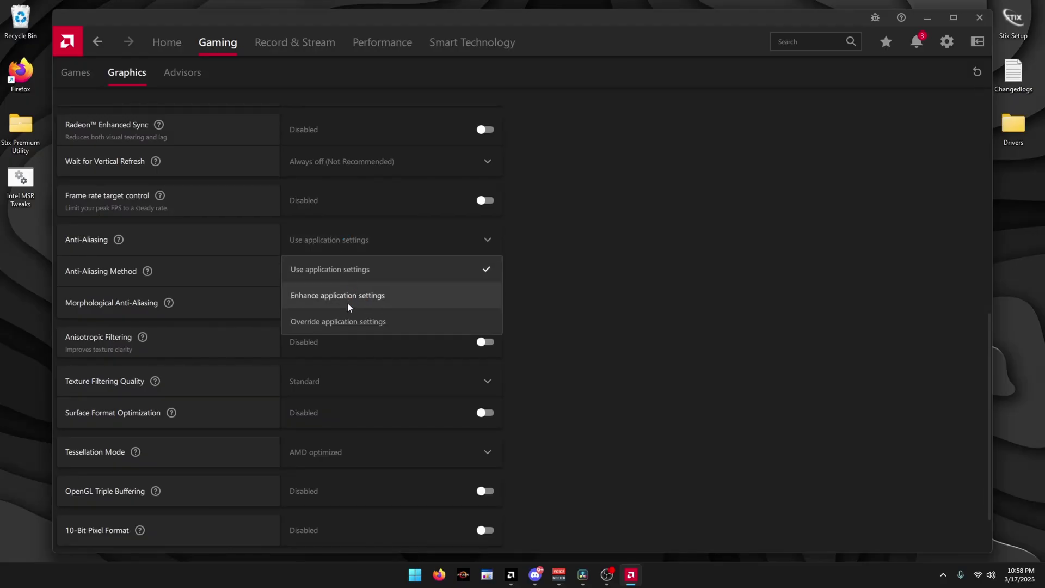
pyautogui.click(348, 321)
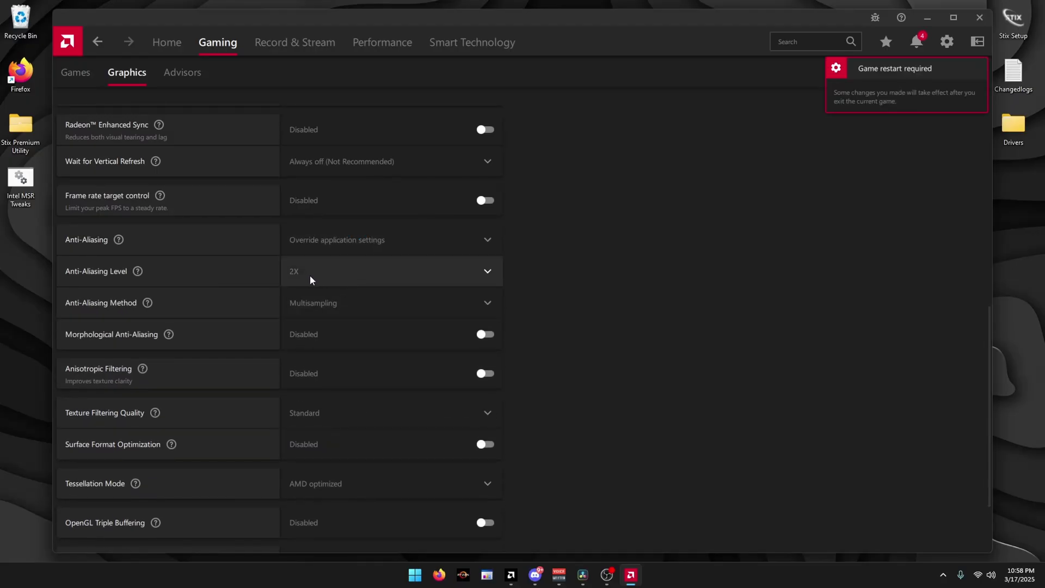
# - Enable Anisotropic Filtering at 2x and set Texture Filtering Quality to Performance
pyautogui.scroll(-1, 317, 294)
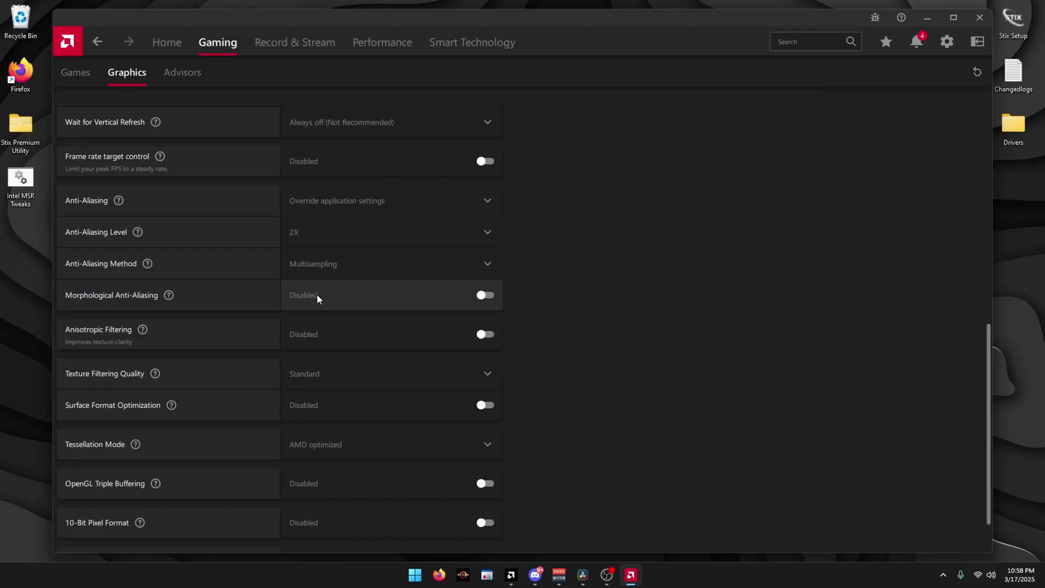
pyautogui.click(330, 332)
pyautogui.click(340, 373)
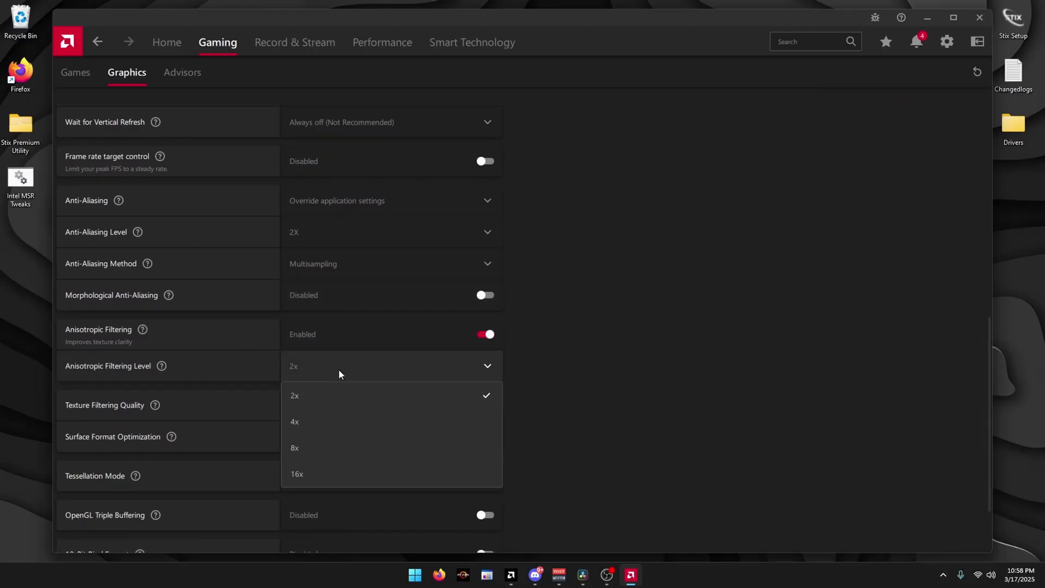
pyautogui.click(339, 371)
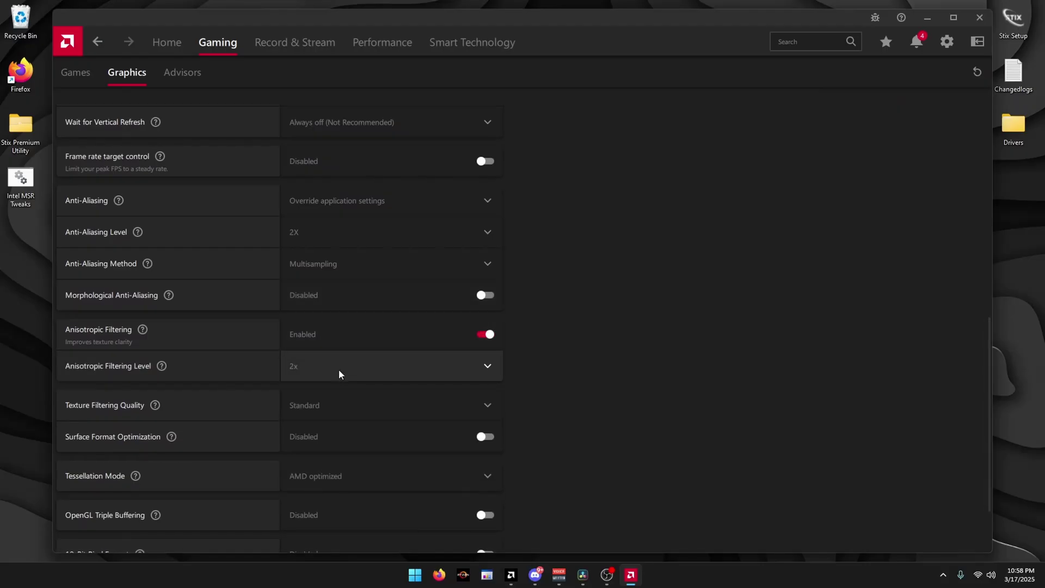
pyautogui.click(317, 400)
pyautogui.click(319, 480)
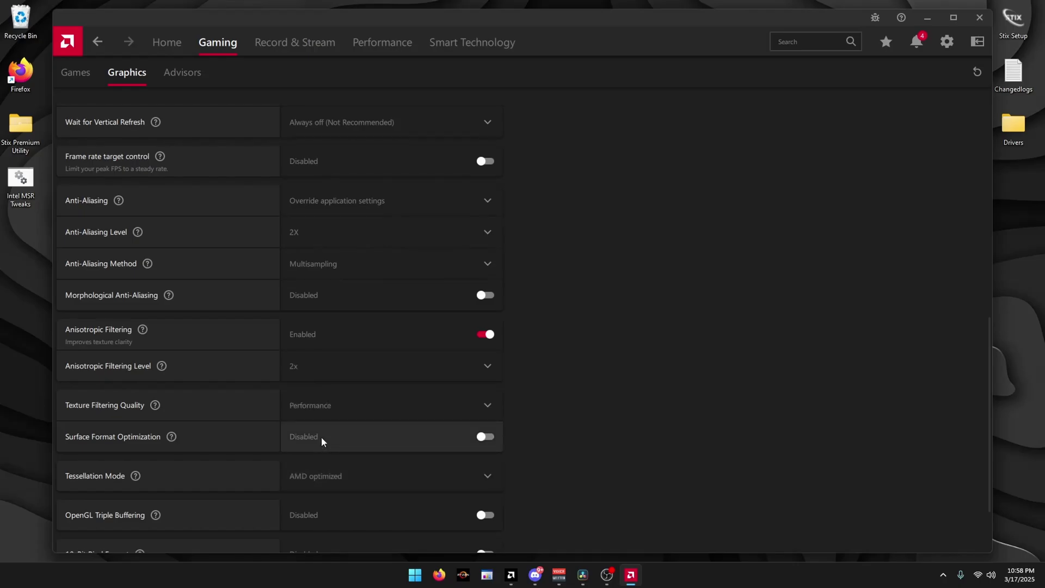
# - Set Tessellation Mode to Override with maximum tessellation level Off
pyautogui.scroll(-1, 321, 436)
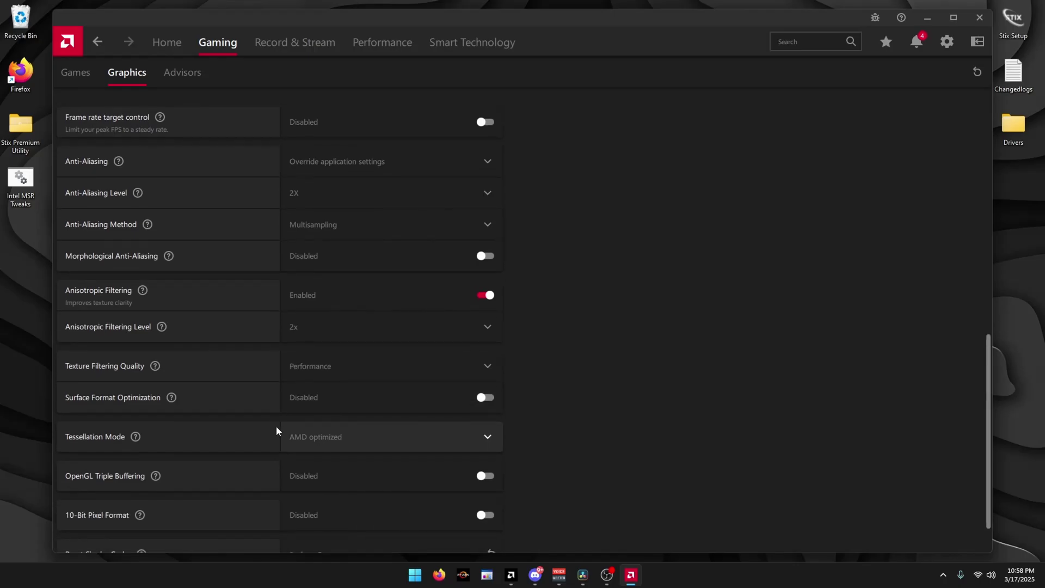
pyautogui.click(338, 436)
pyautogui.click(319, 517)
pyautogui.click(324, 476)
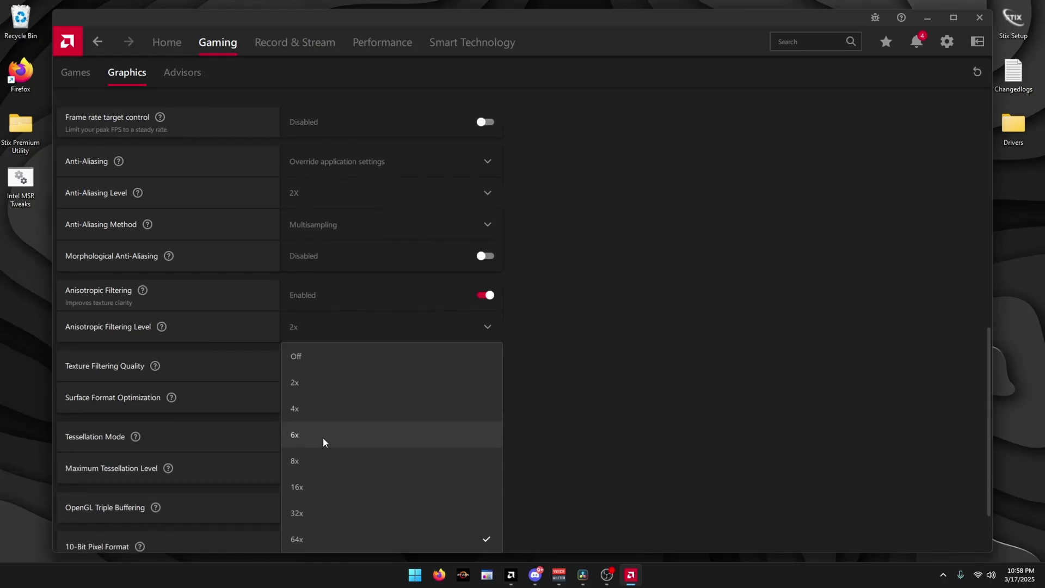
pyautogui.click(309, 355)
pyautogui.scroll(-1, 305, 363)
pyautogui.scroll(10, 305, 362)
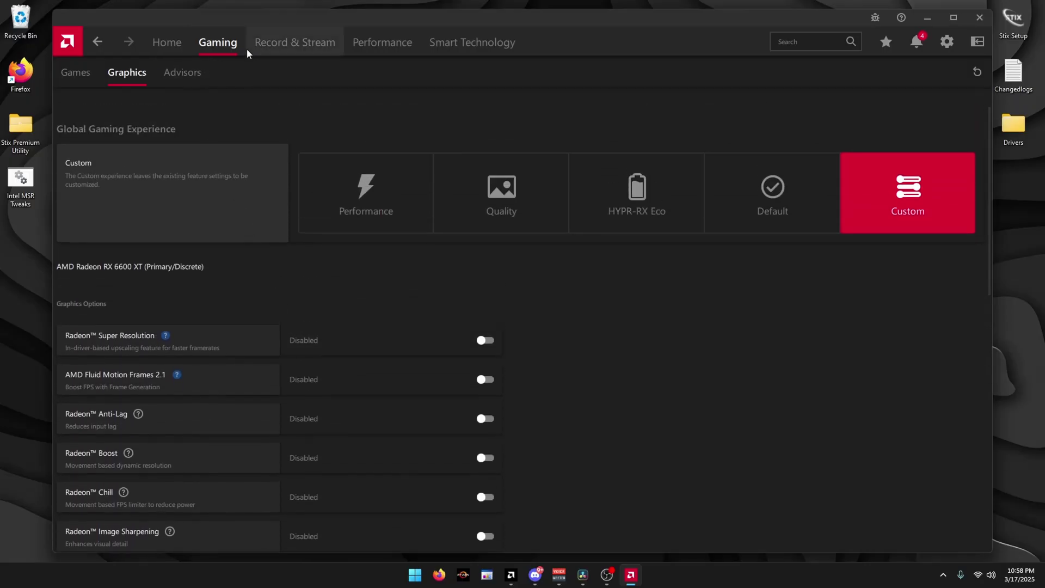
# - Skip the Record & Stream setup wizard and view its Settings page
pyautogui.click(284, 48)
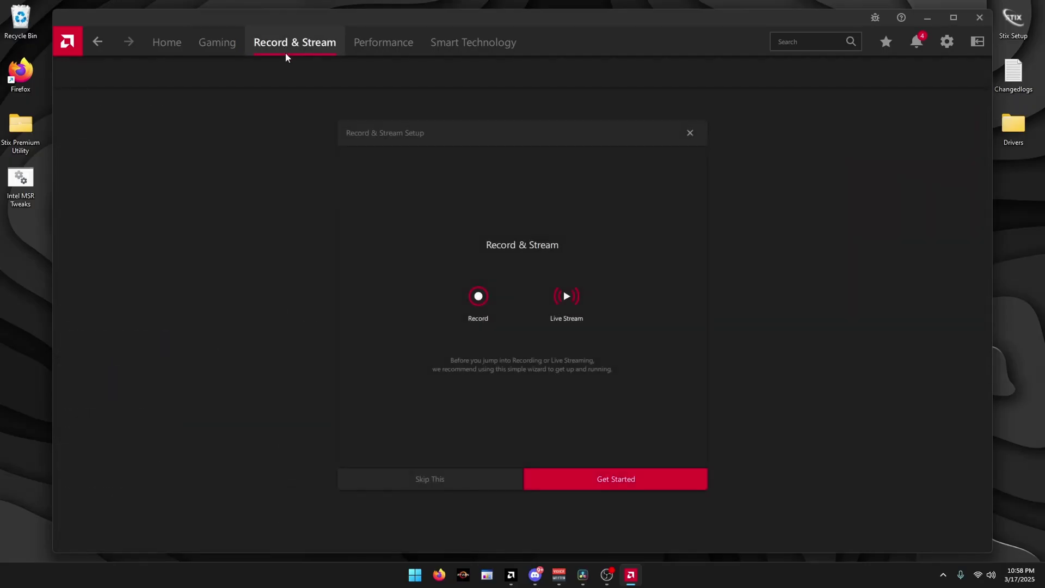
pyautogui.click(450, 473)
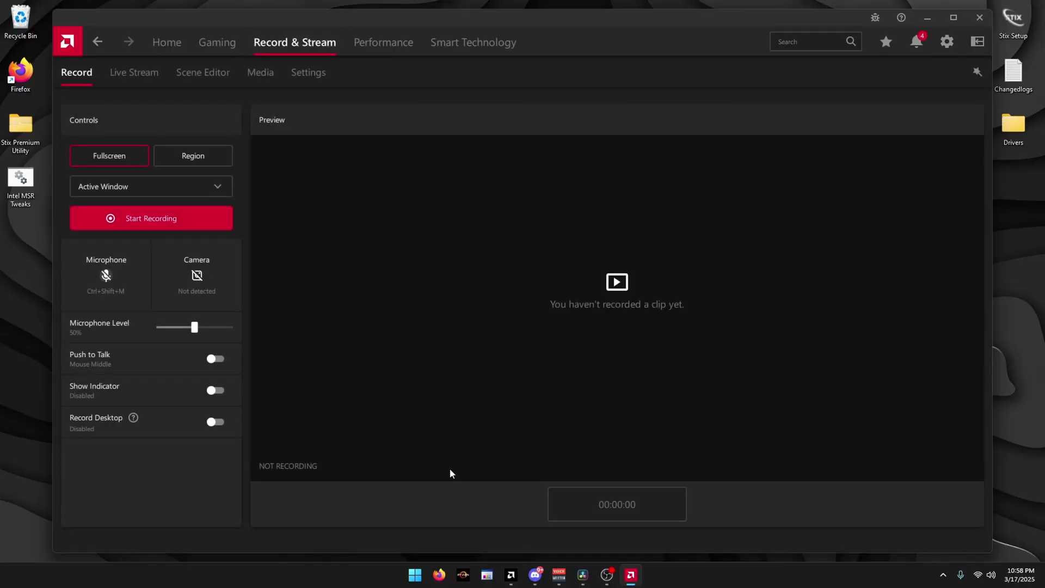
pyautogui.click(315, 76)
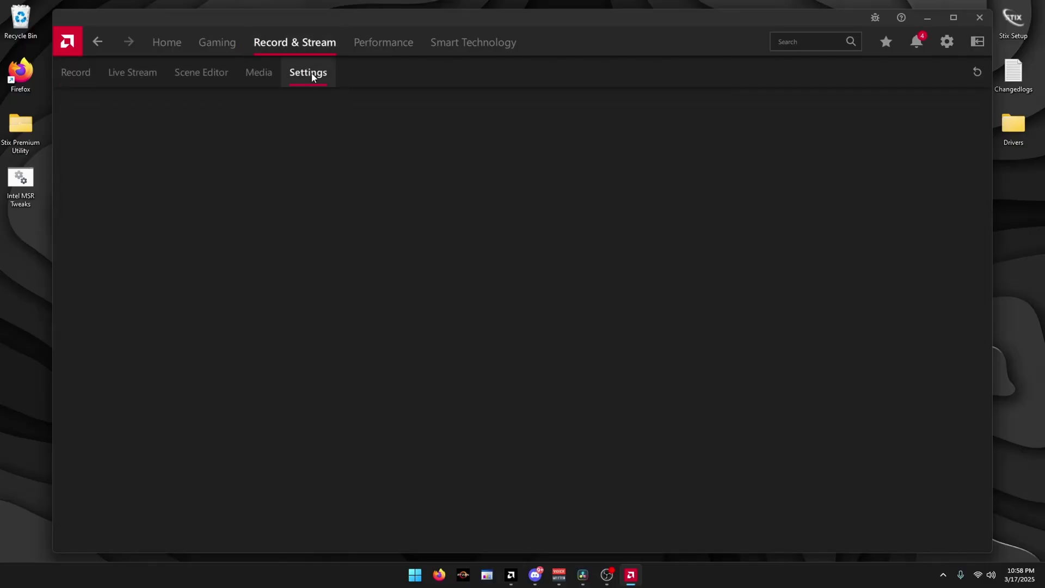
pyautogui.scroll(-1, 458, 444)
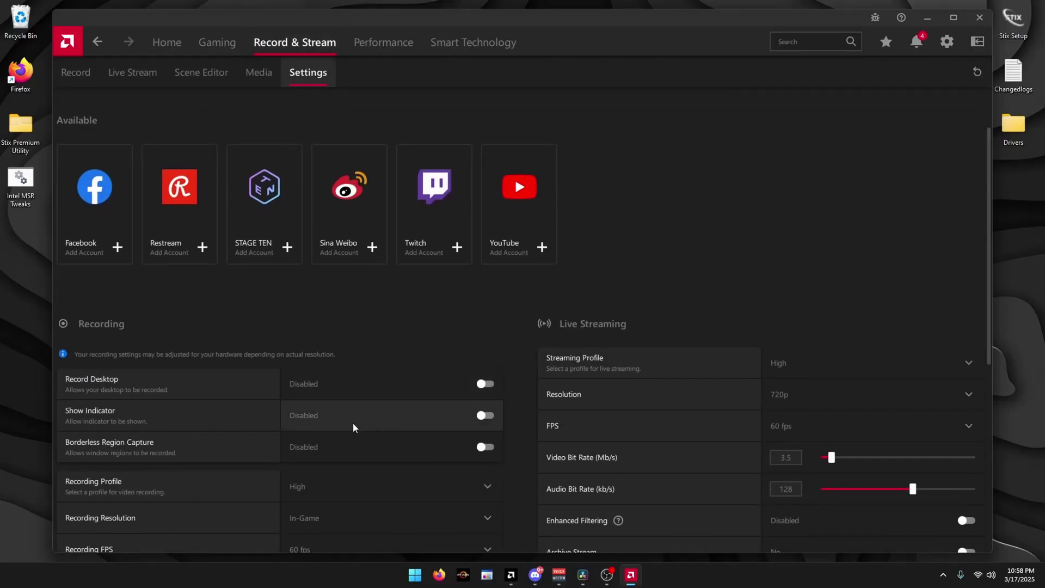
pyautogui.scroll(1, 355, 413)
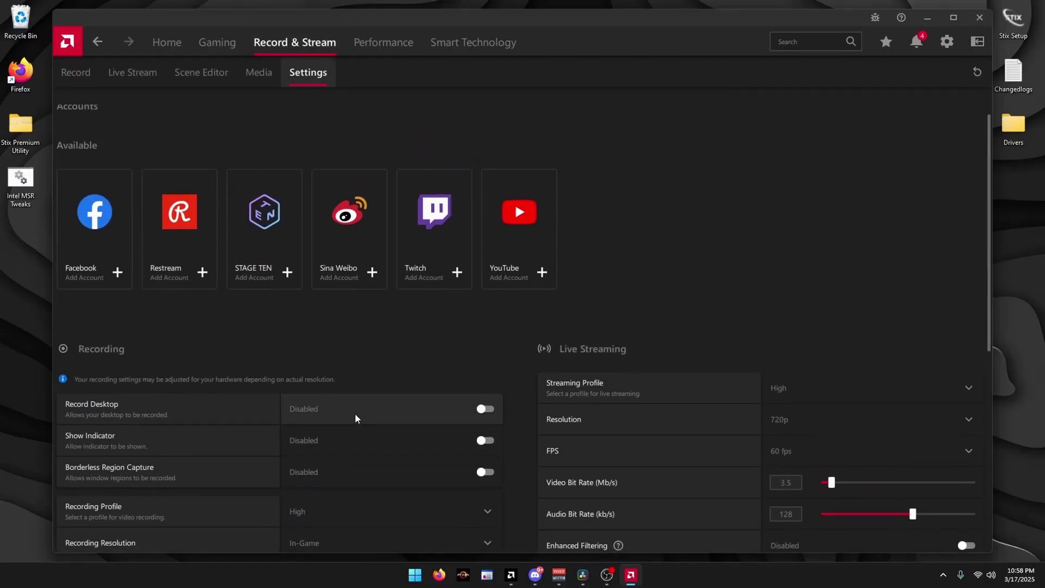
# - Switch GPU tuning to Custom and accept the overclocking license agreement
pyautogui.click(356, 43)
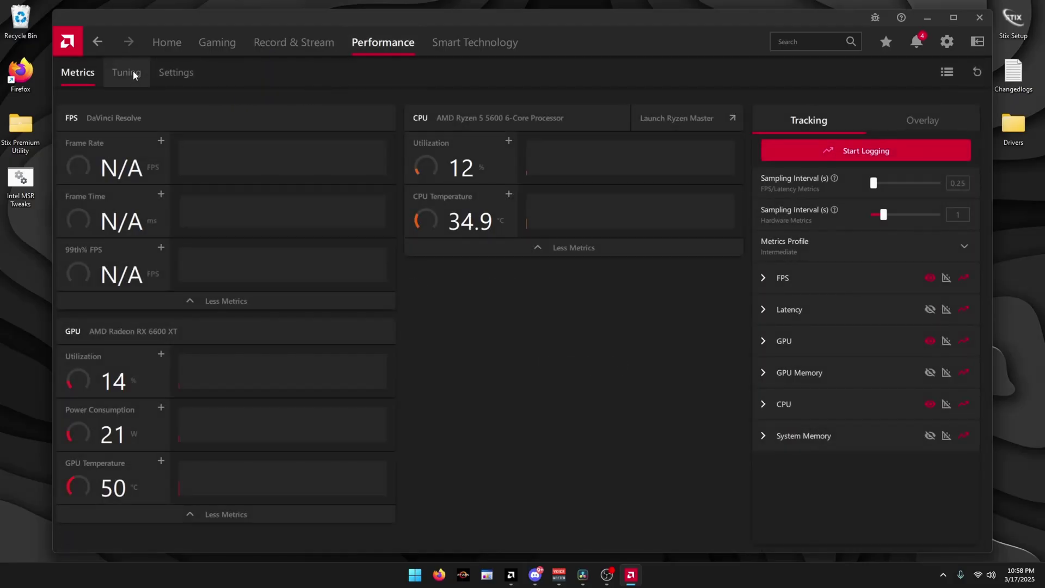
pyautogui.click(133, 72)
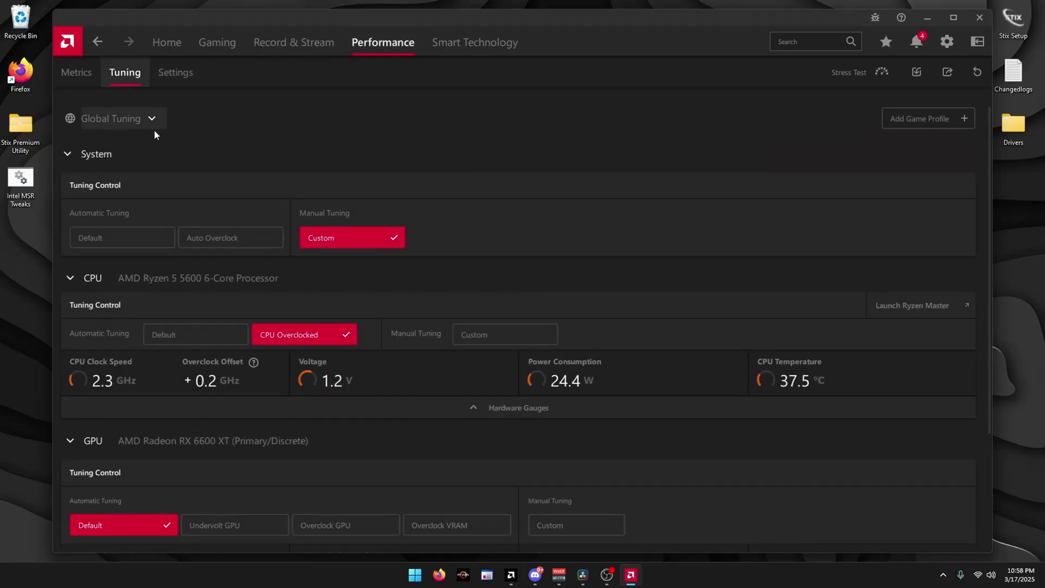
pyautogui.scroll(-3, 165, 199)
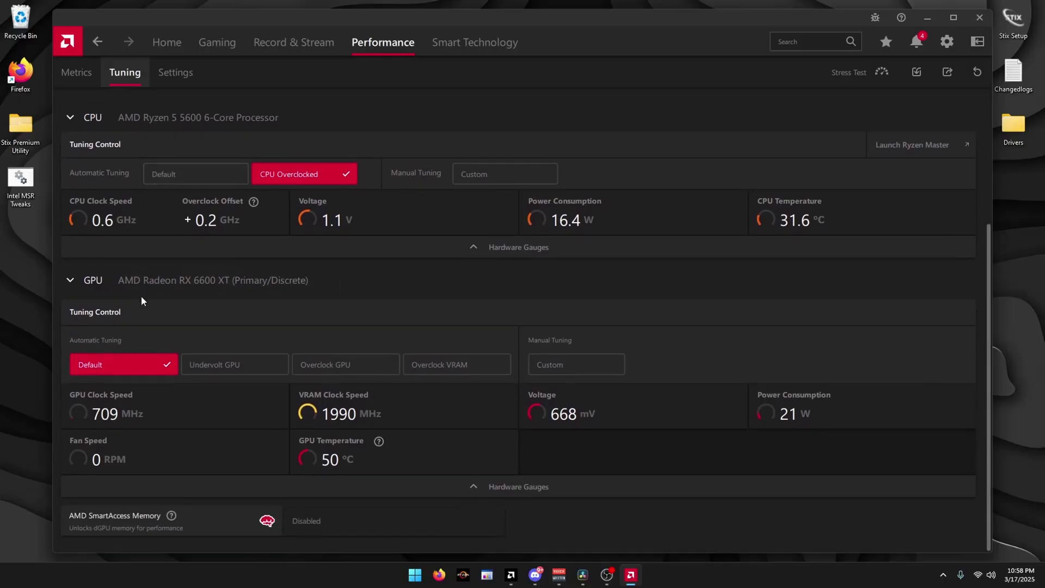
pyautogui.click(568, 372)
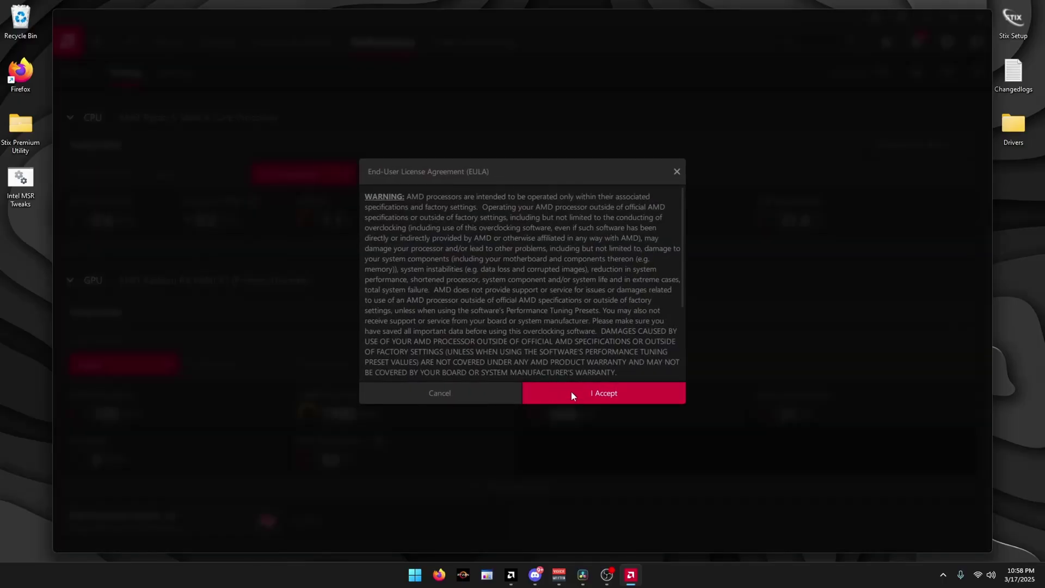
pyautogui.click(571, 392)
pyautogui.scroll(-2, 570, 391)
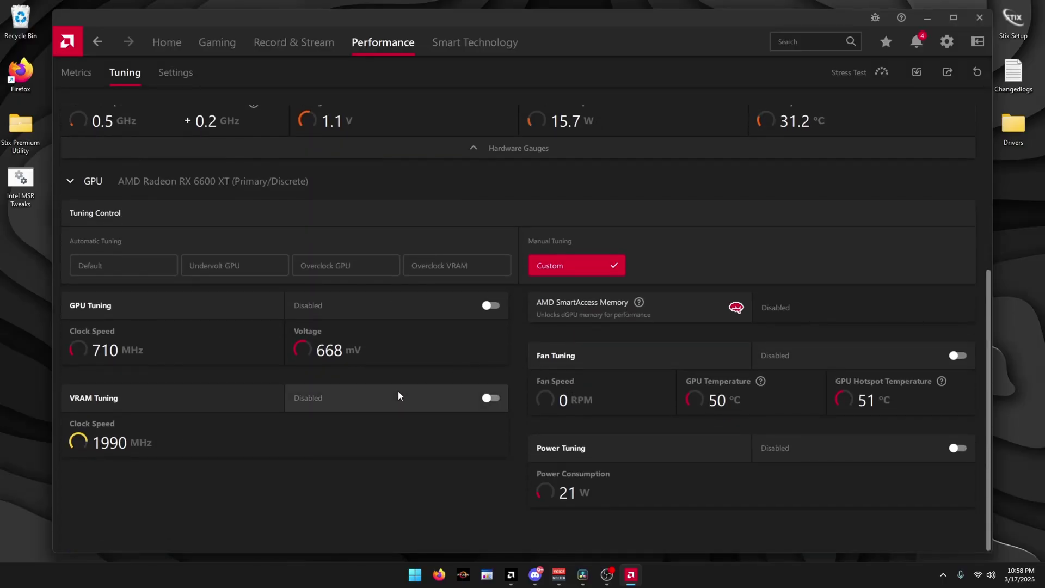
# - Enable VRAM tuning with Fast Timing memory timing
pyautogui.click(360, 398)
pyautogui.scroll(-1, 354, 414)
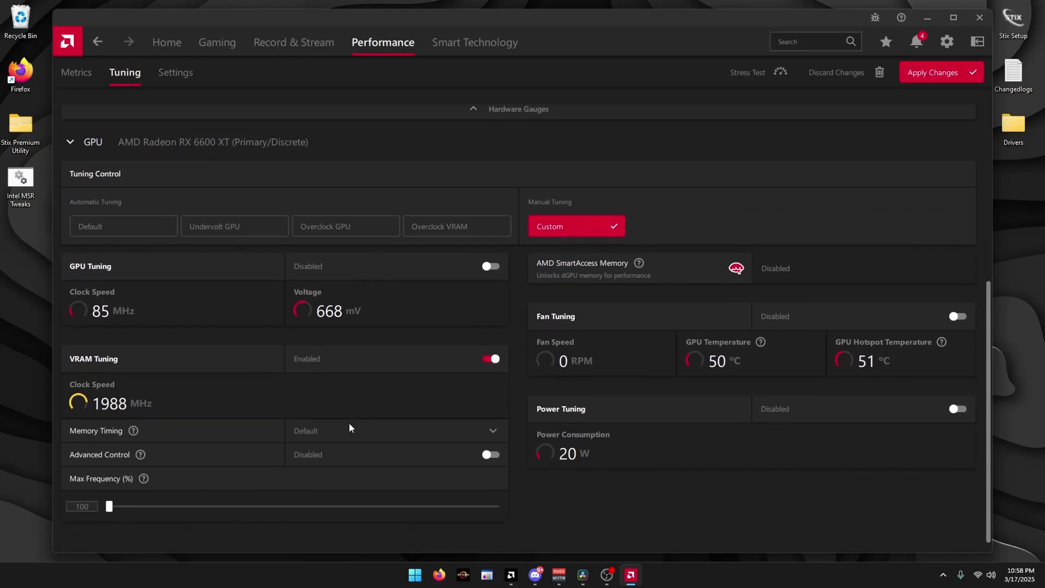
pyautogui.click(344, 431)
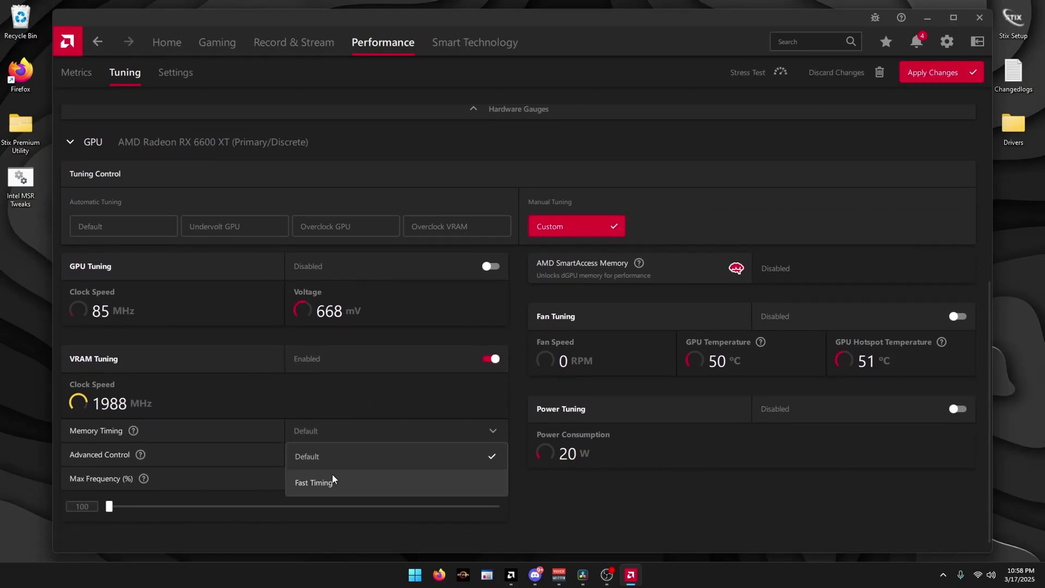
pyautogui.click(331, 480)
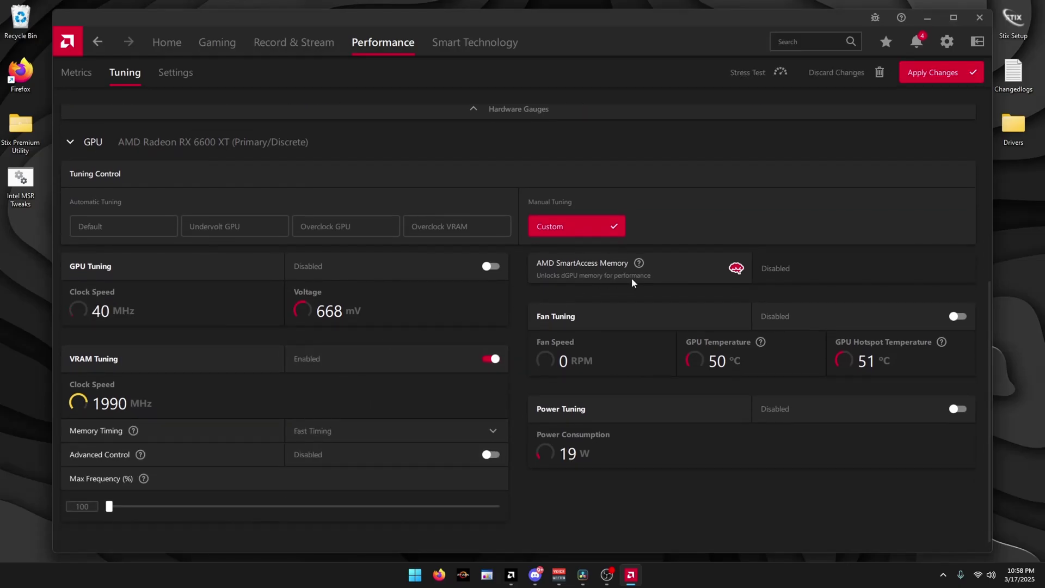
# - Enable Fan Tuning with Zero RPM off, enable Power Tuning, and apply changes
pyautogui.click(867, 309)
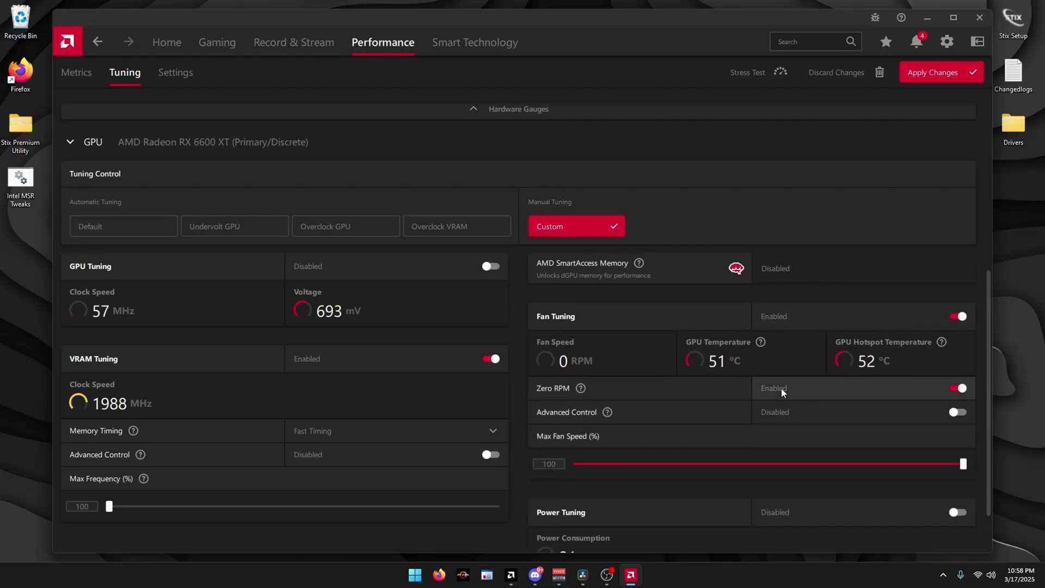
pyautogui.click(847, 395)
pyautogui.scroll(-2, 785, 394)
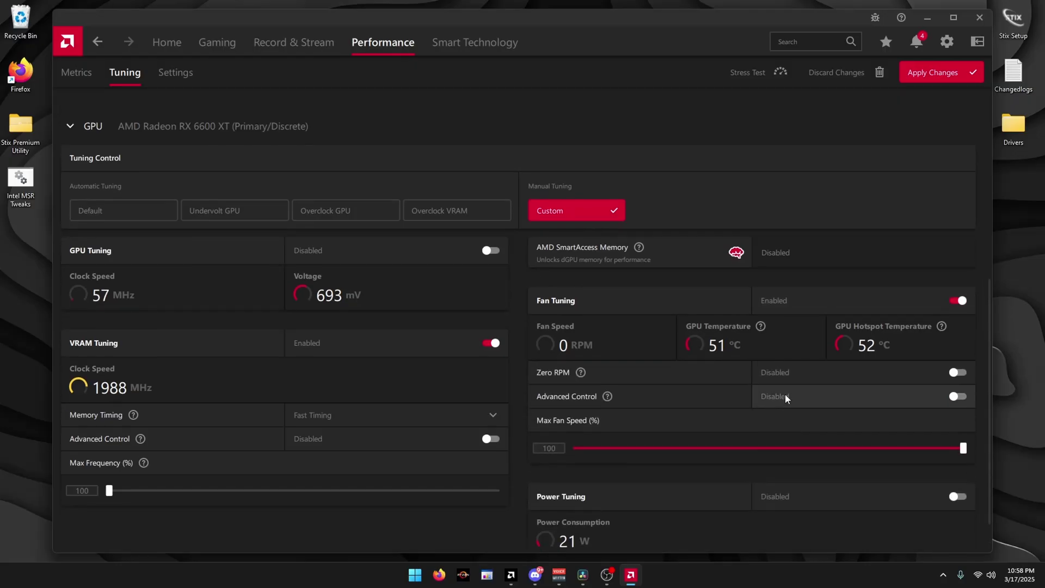
pyautogui.click(764, 455)
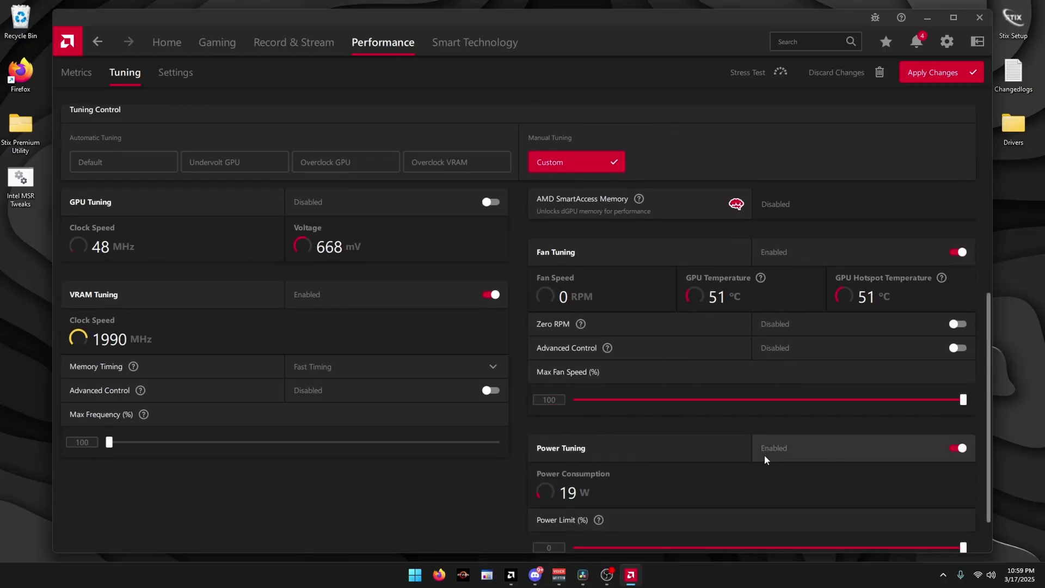
pyautogui.scroll(-1, 764, 455)
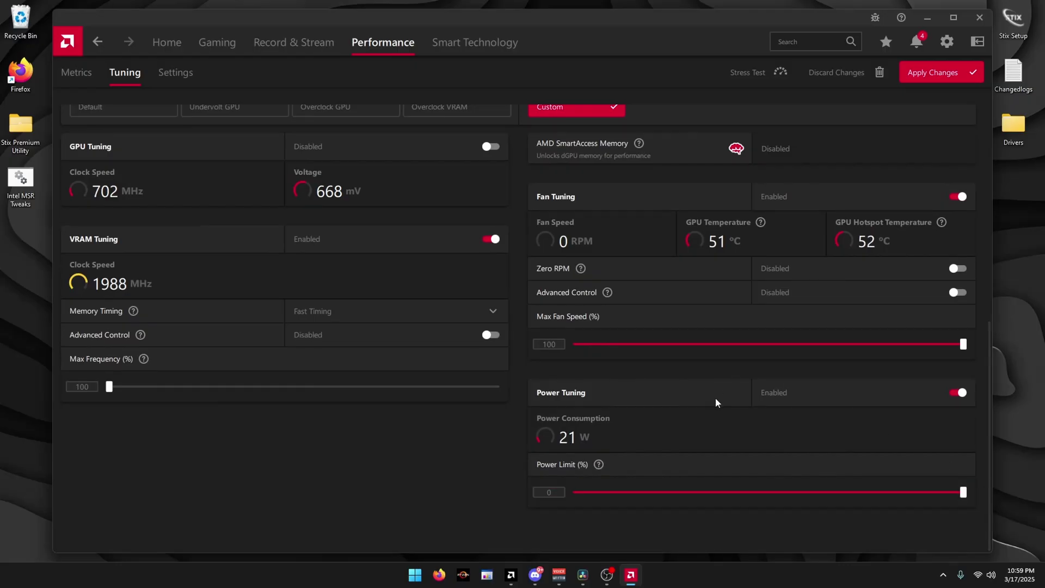
pyautogui.scroll(8, 717, 400)
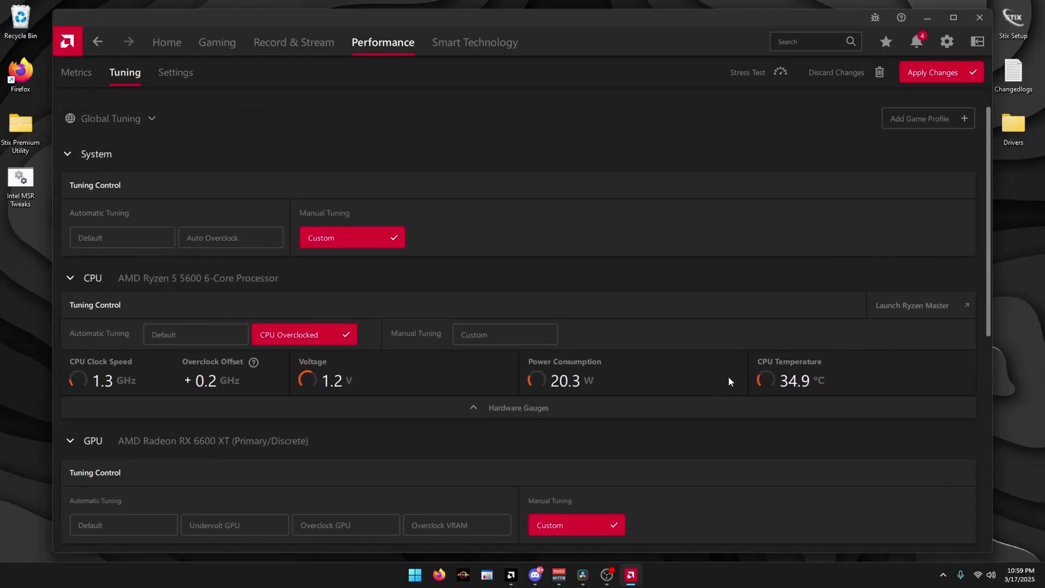
pyautogui.click(936, 71)
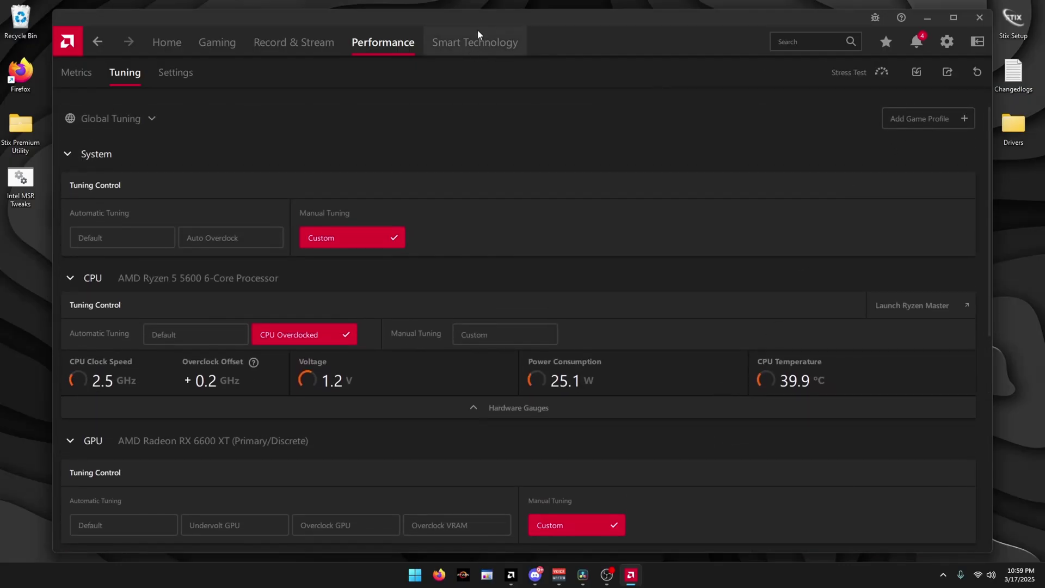
# - Turn off Issue Detection on the System settings page
pyautogui.click(942, 48)
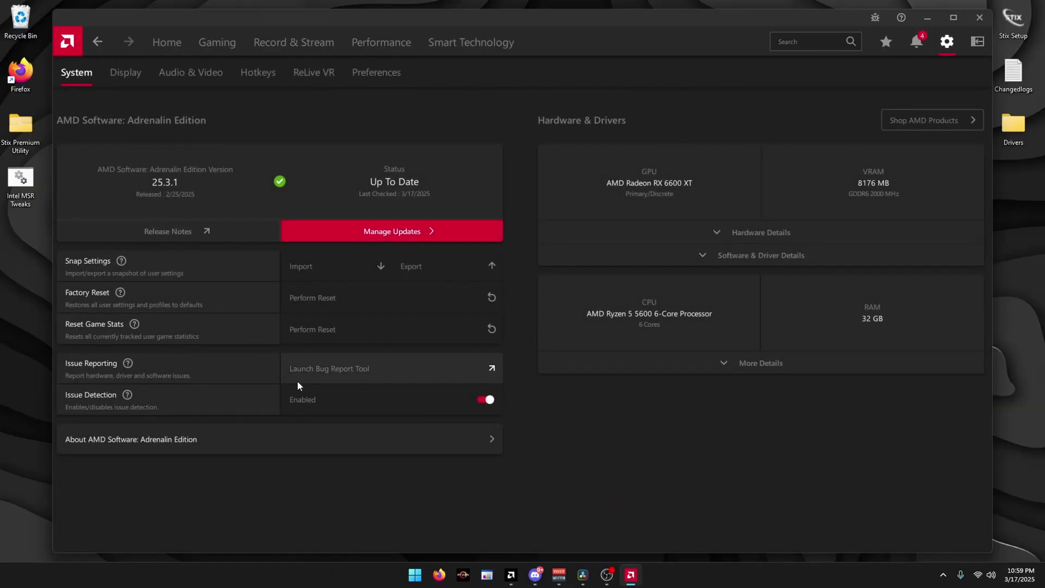
pyautogui.click(319, 400)
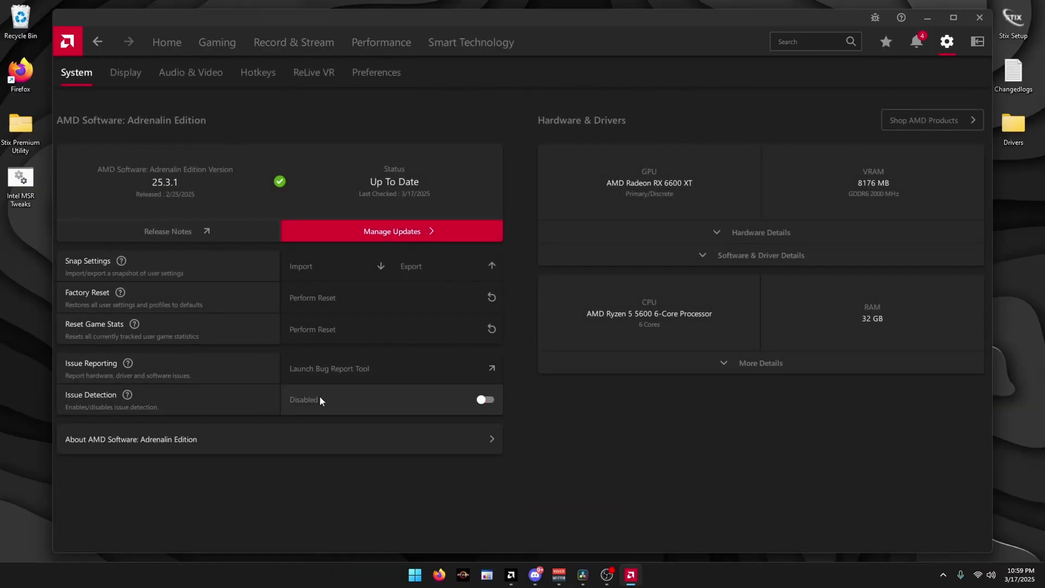
# - Expand Display Overrides and accept the overrides EULA
pyautogui.click(144, 77)
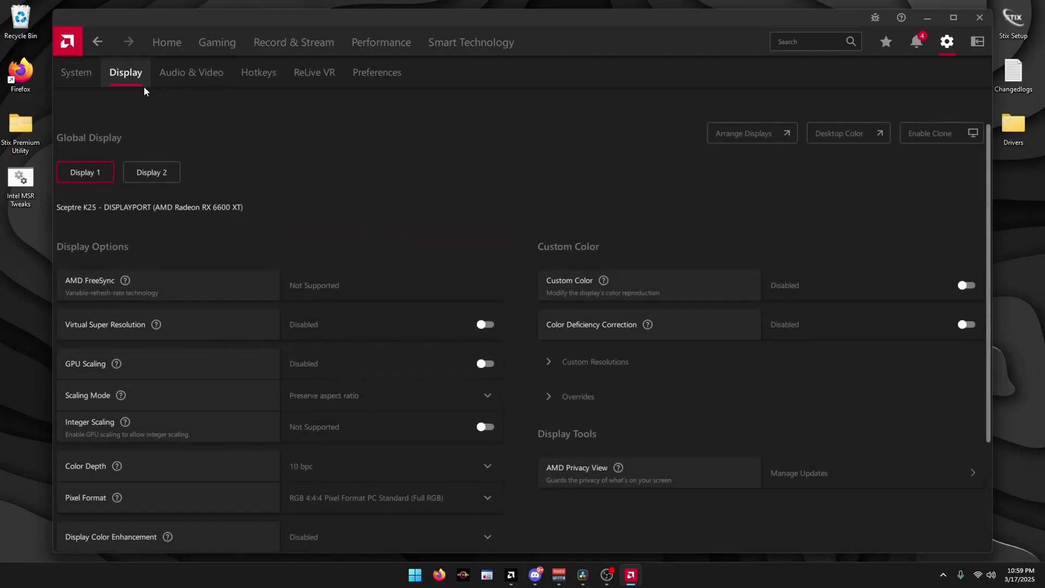
pyautogui.scroll(-1, 240, 255)
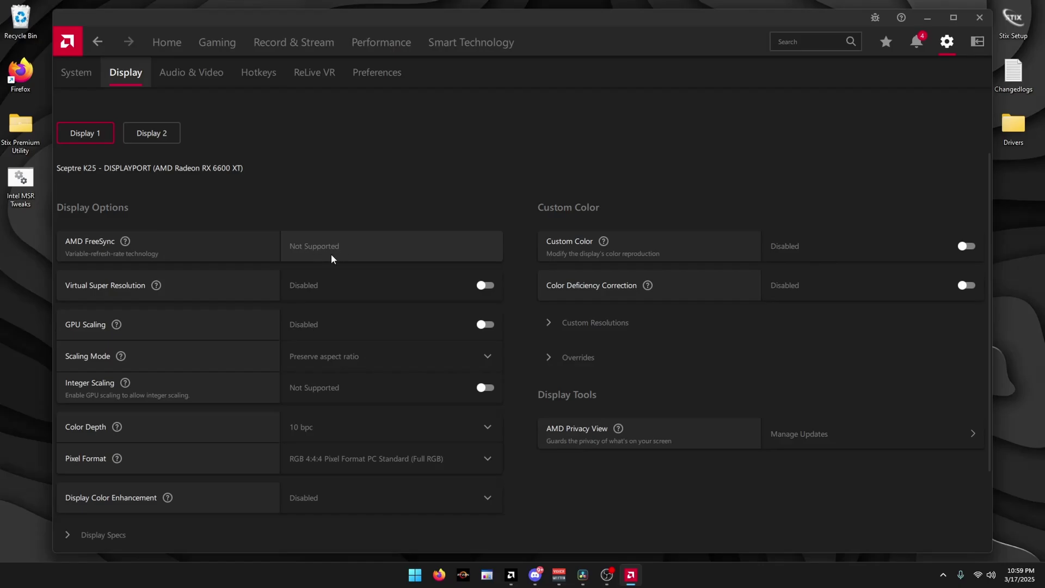
pyautogui.click(572, 361)
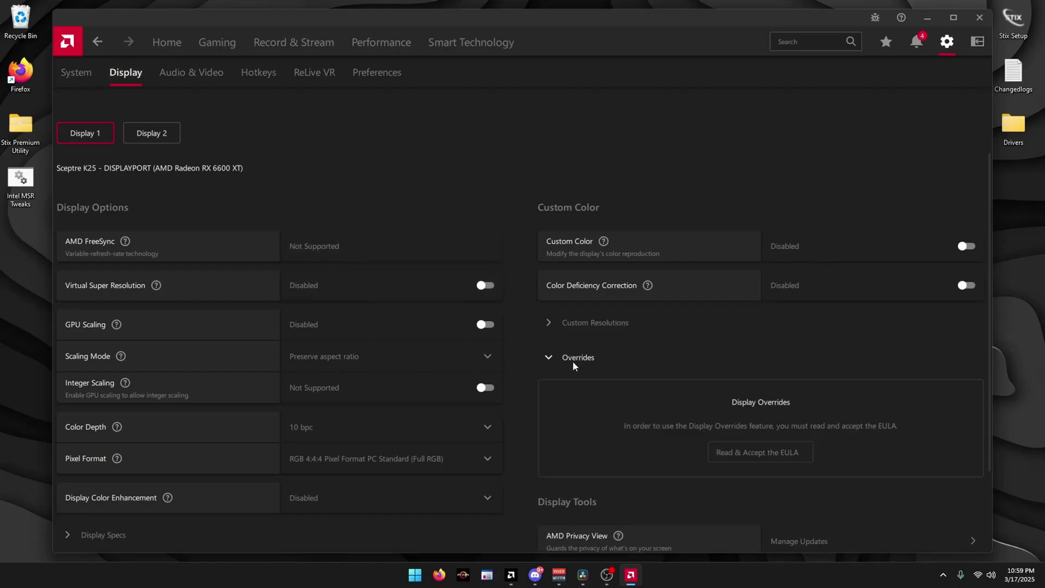
pyautogui.click(763, 460)
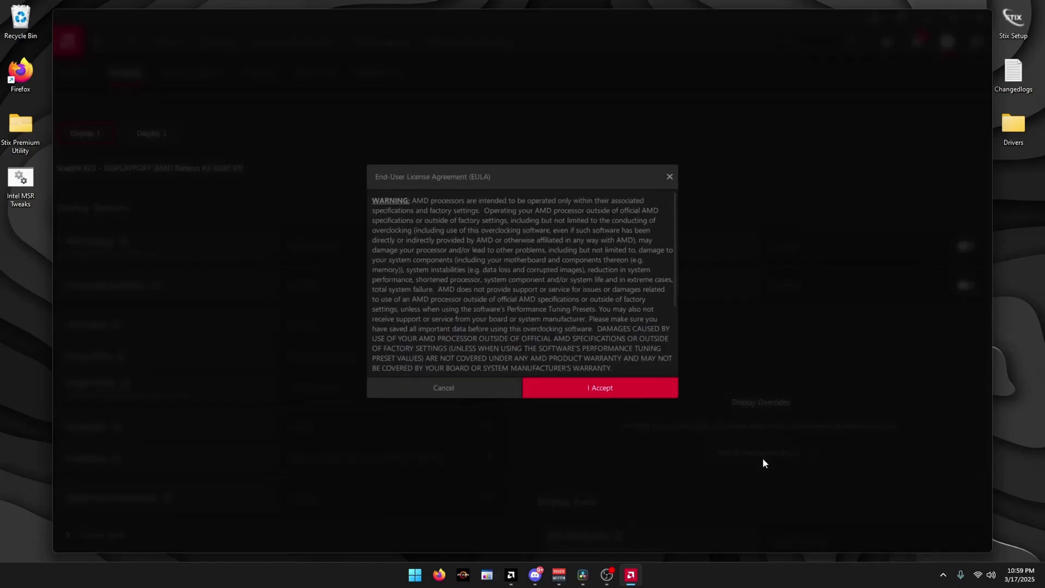
pyautogui.click(649, 396)
# - Disable HDCP Support on both the first display and Display 2
pyautogui.scroll(-1, 649, 397)
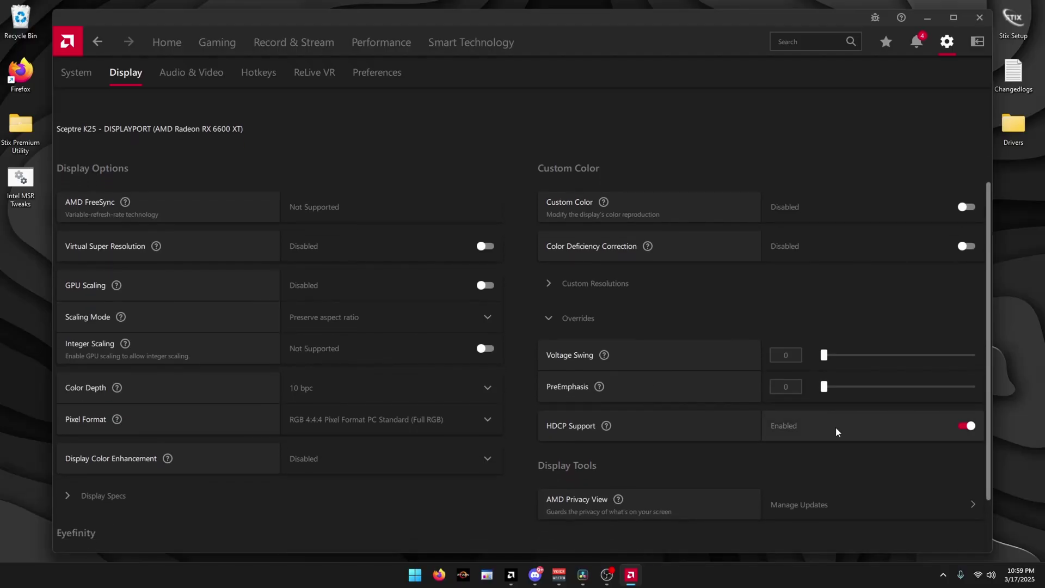
pyautogui.click(836, 430)
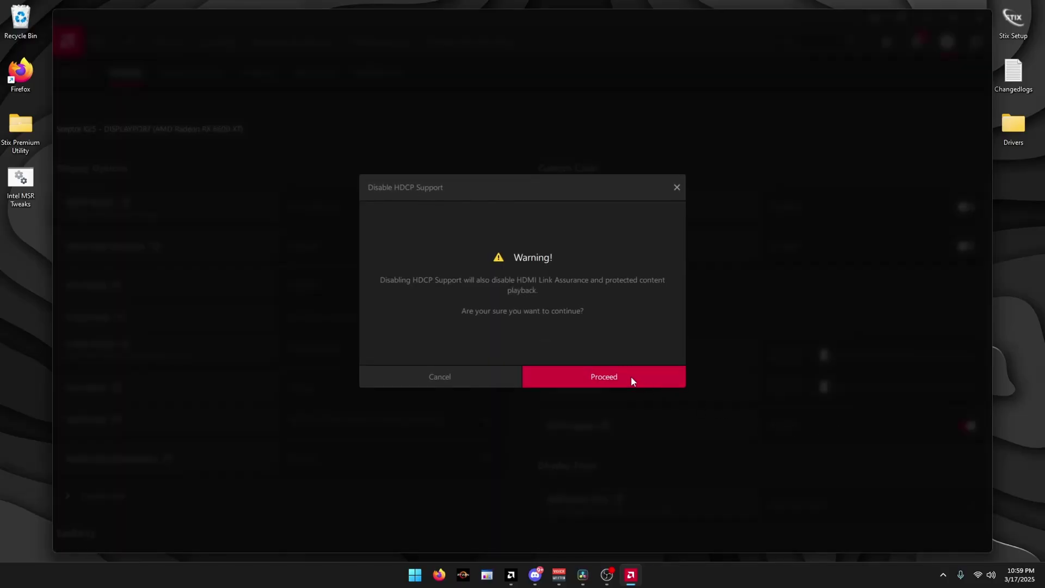
pyautogui.click(631, 378)
pyautogui.click(164, 173)
pyautogui.scroll(-1, 402, 272)
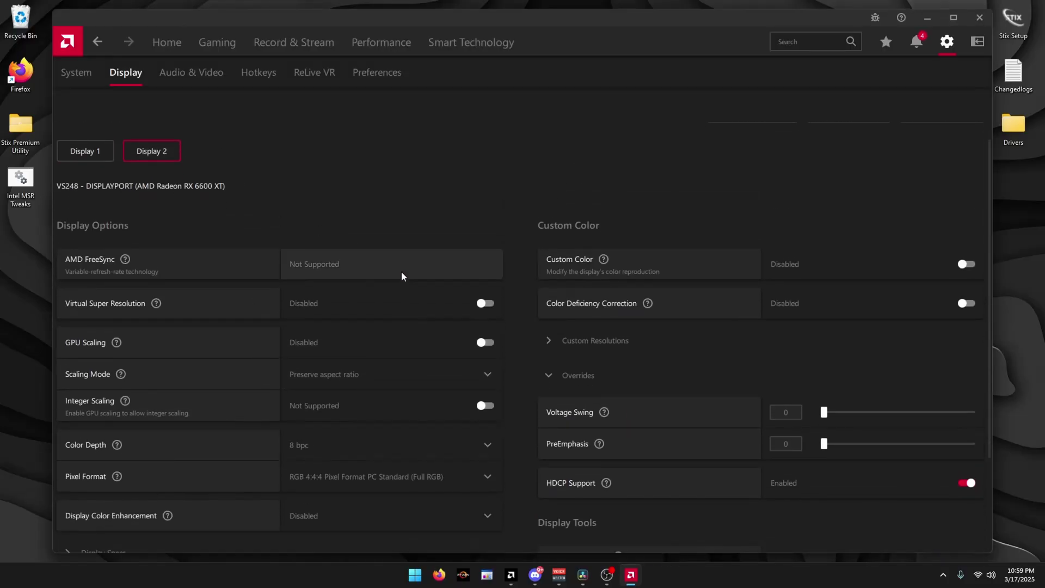
pyautogui.scroll(-1, 490, 327)
pyautogui.click(780, 411)
pyautogui.click(652, 377)
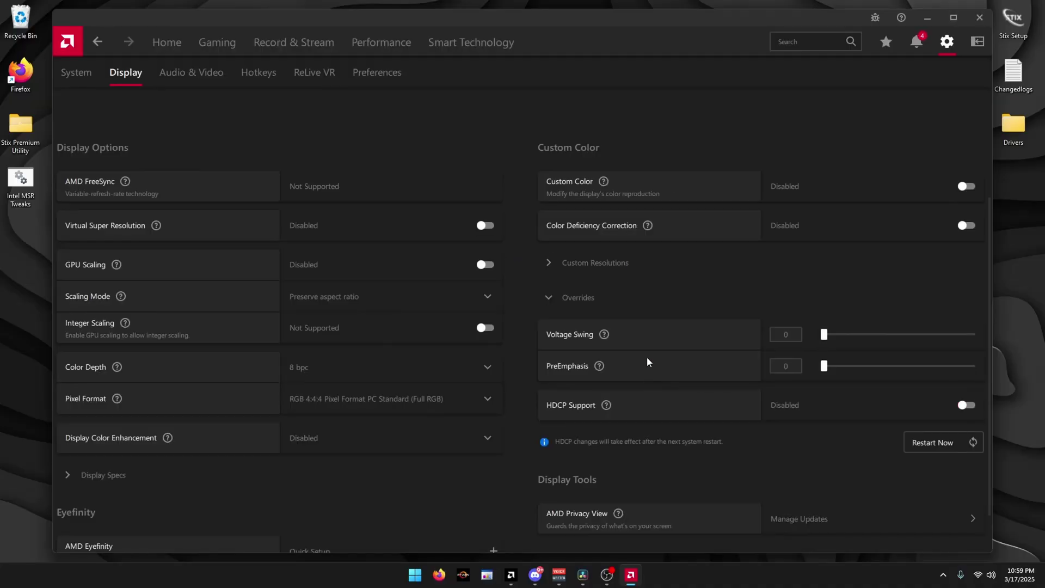
pyautogui.scroll(2, 647, 359)
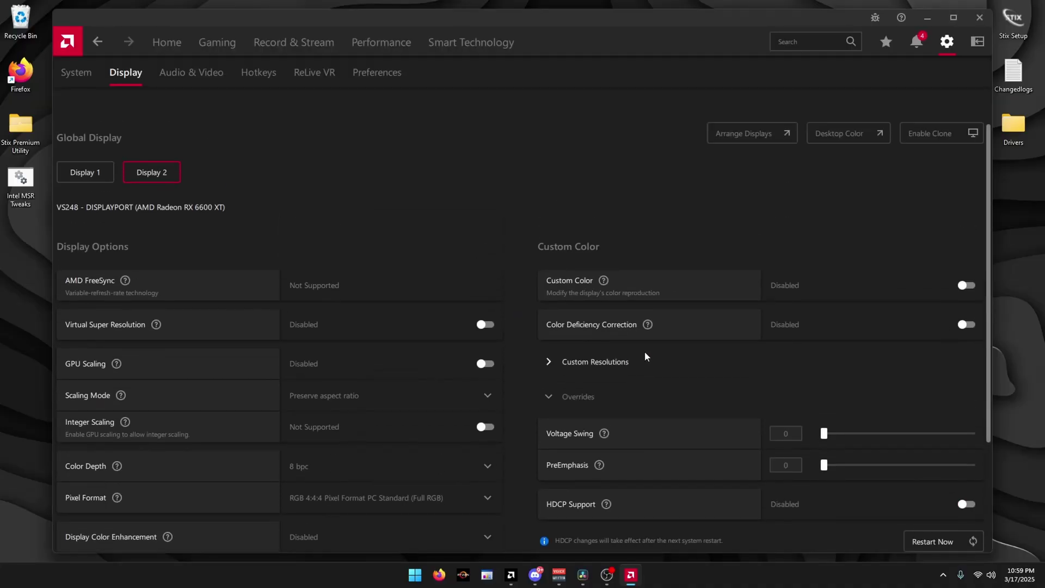
# - Turn off Use Hotkeys in the Hotkeys settings
pyautogui.click(194, 83)
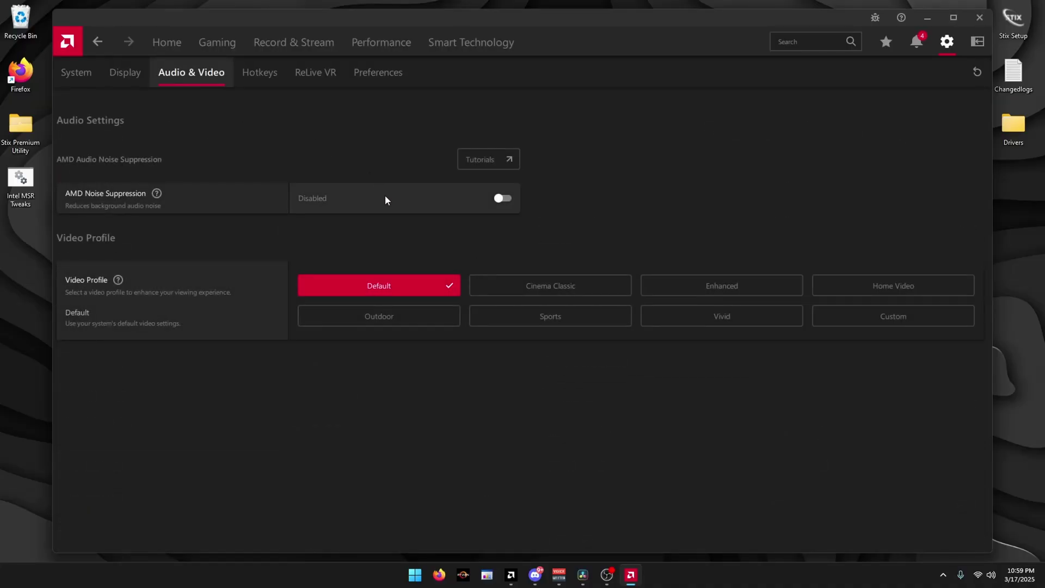
pyautogui.click(259, 74)
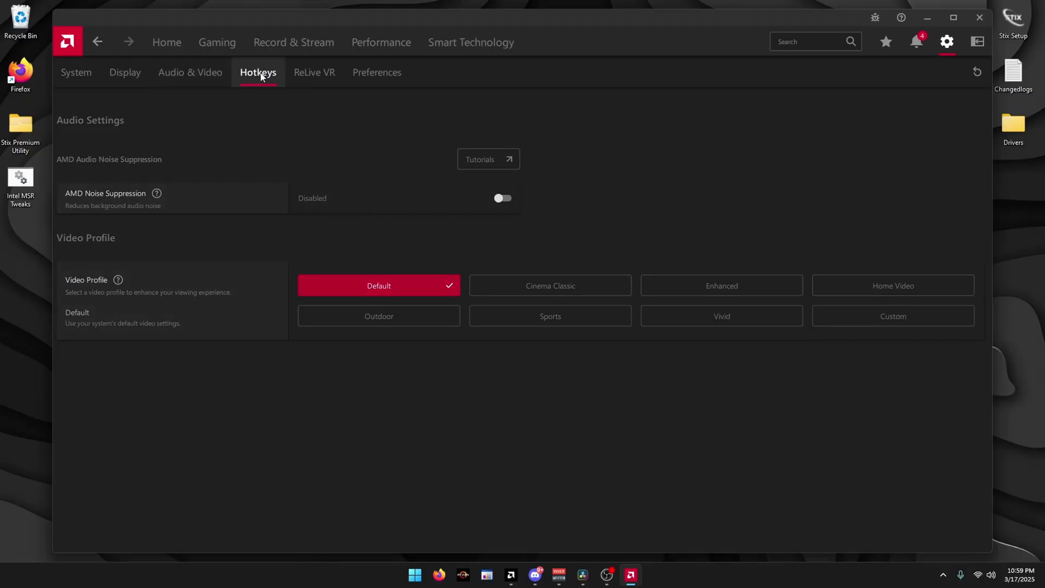
pyautogui.click(442, 158)
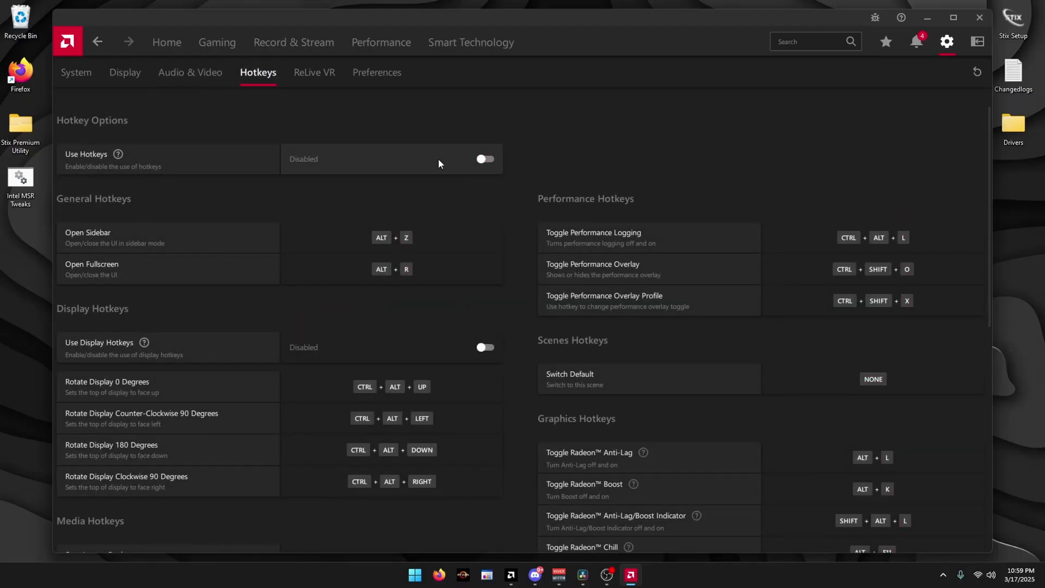
# - In Preferences, disable In-Game Overlay, tray menu, advertisements, notifications, and animations
pyautogui.click(356, 77)
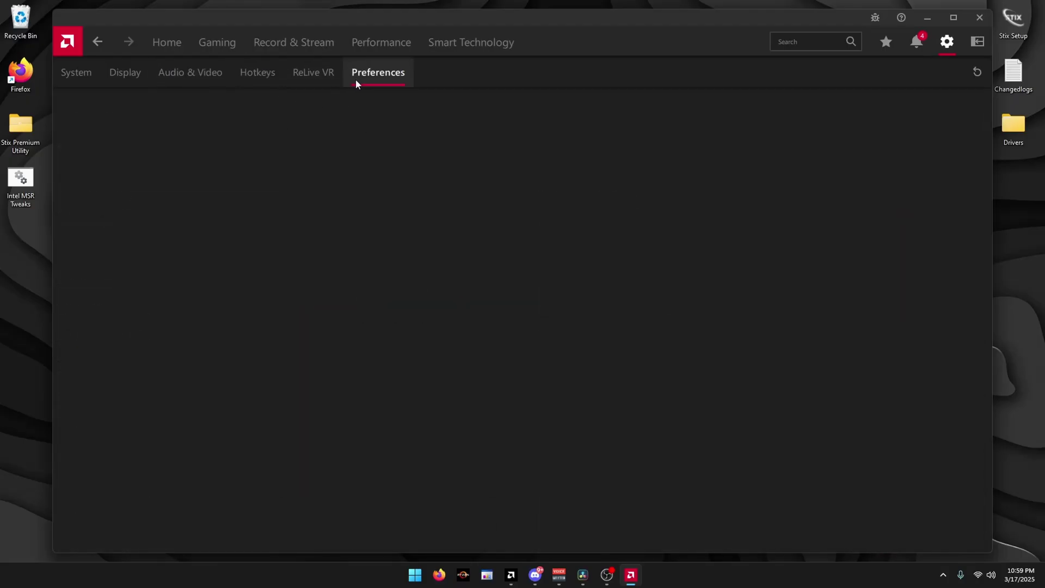
pyautogui.scroll(-1, 398, 163)
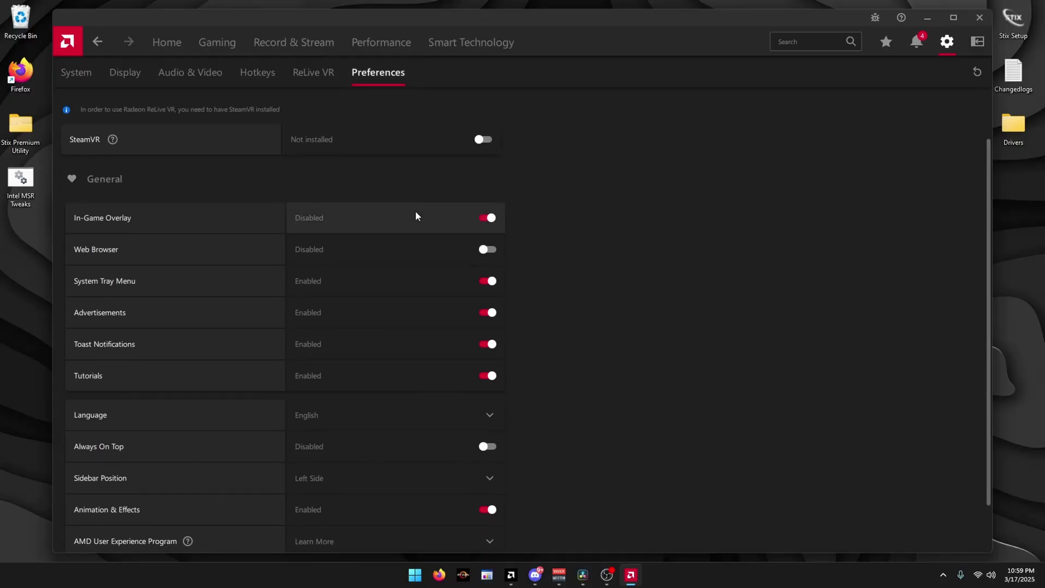
pyautogui.click(416, 215)
pyautogui.click(460, 313)
pyautogui.click(467, 343)
pyautogui.click(459, 370)
pyautogui.scroll(-1, 456, 387)
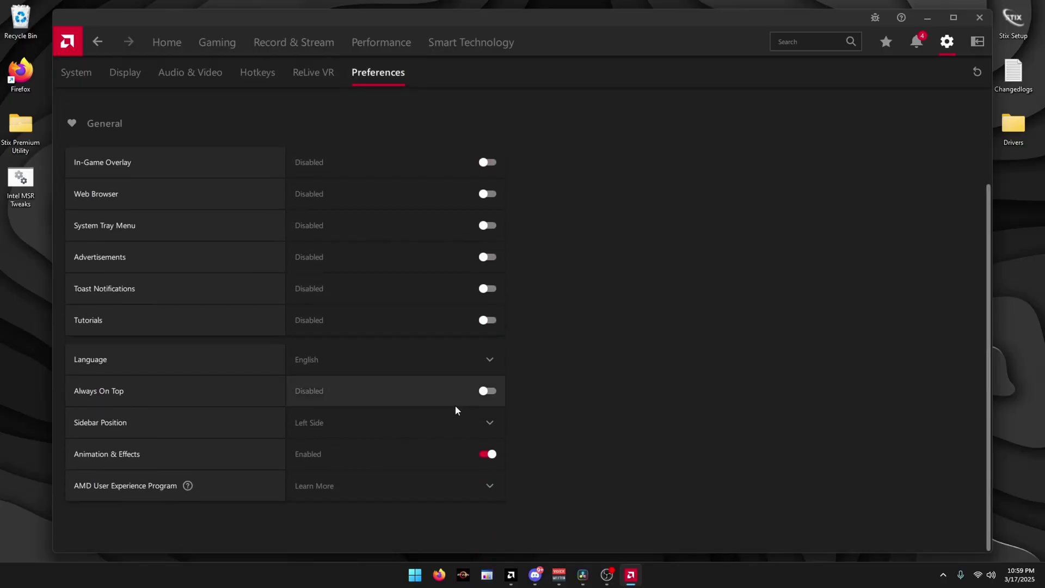
pyautogui.click(448, 451)
pyautogui.scroll(2, 408, 413)
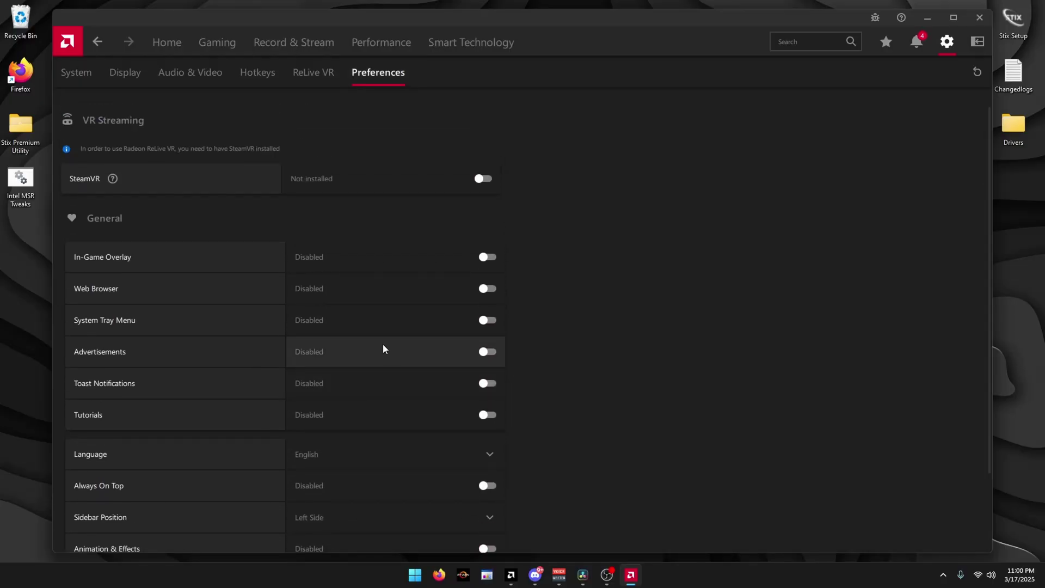